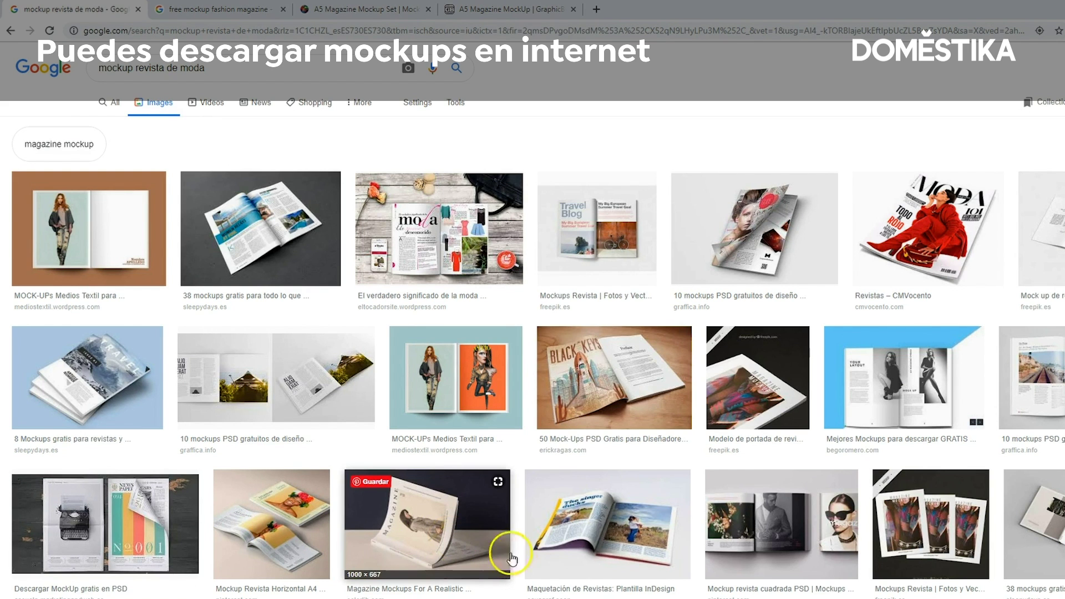
Step: Look over the free fashion magazine mockup image results and the A5 Magazine Mockup Set page
click(196, 10)
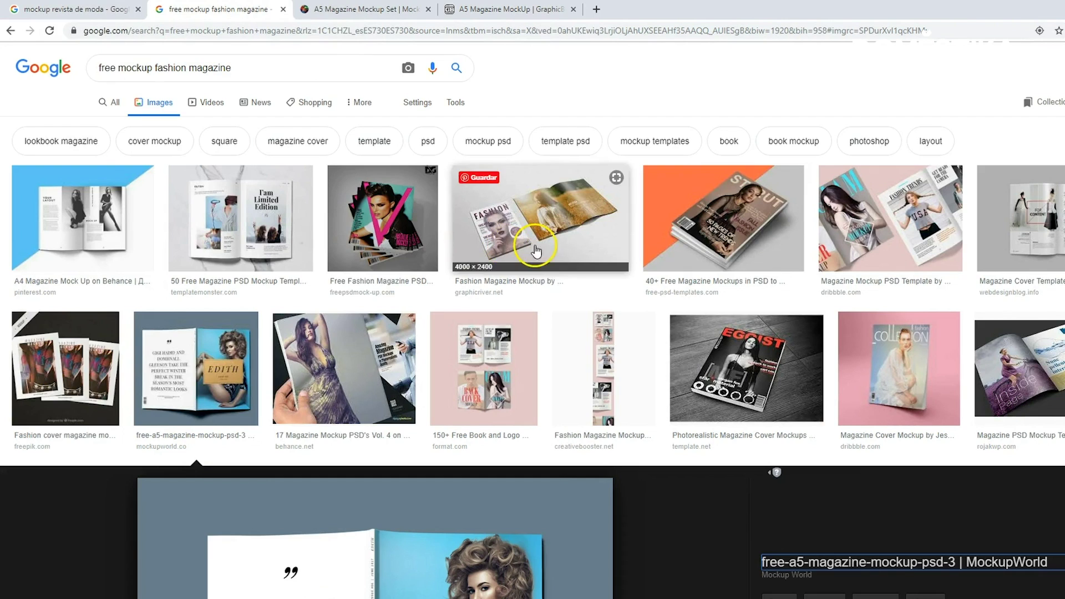
click(364, 10)
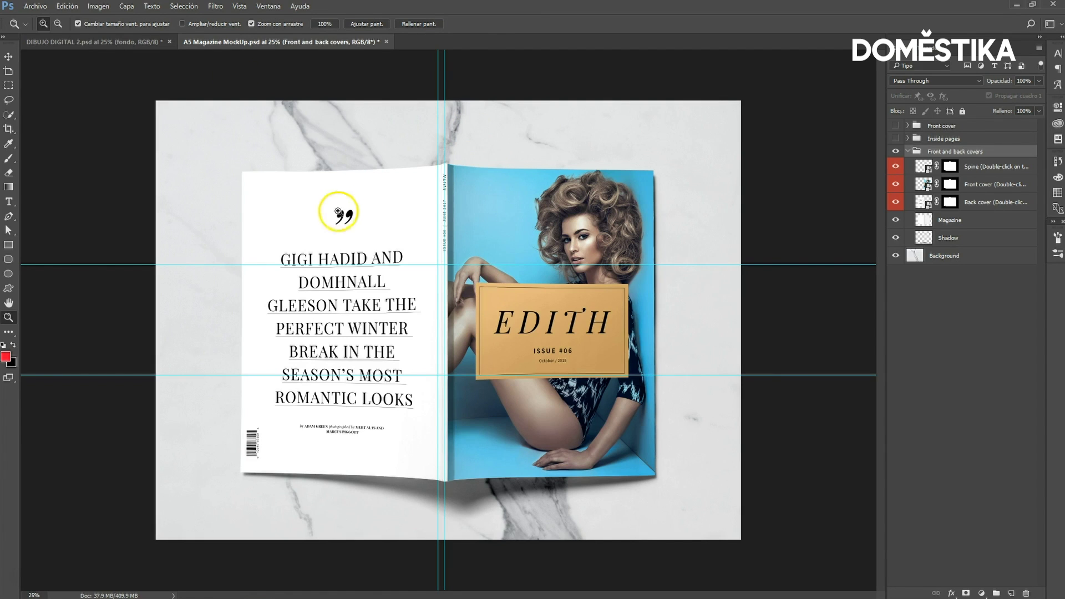
Step: Export the DIBUJO DIGITAL 2 illustration for web as a maximum-quality JPEG 2000 px high, saved in the Escritorio folder
click(115, 40)
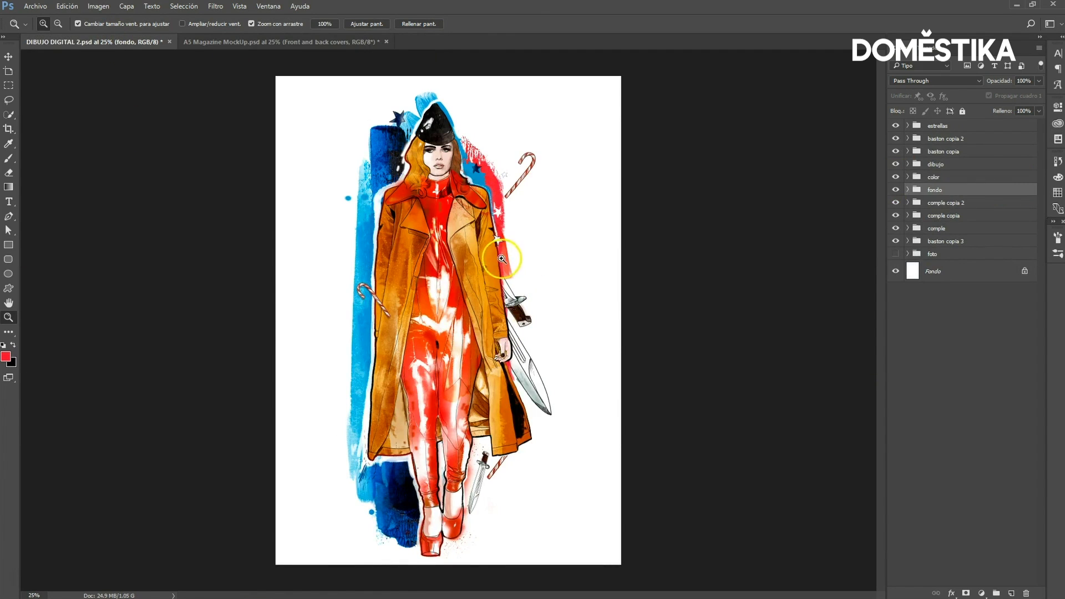
click(46, 5)
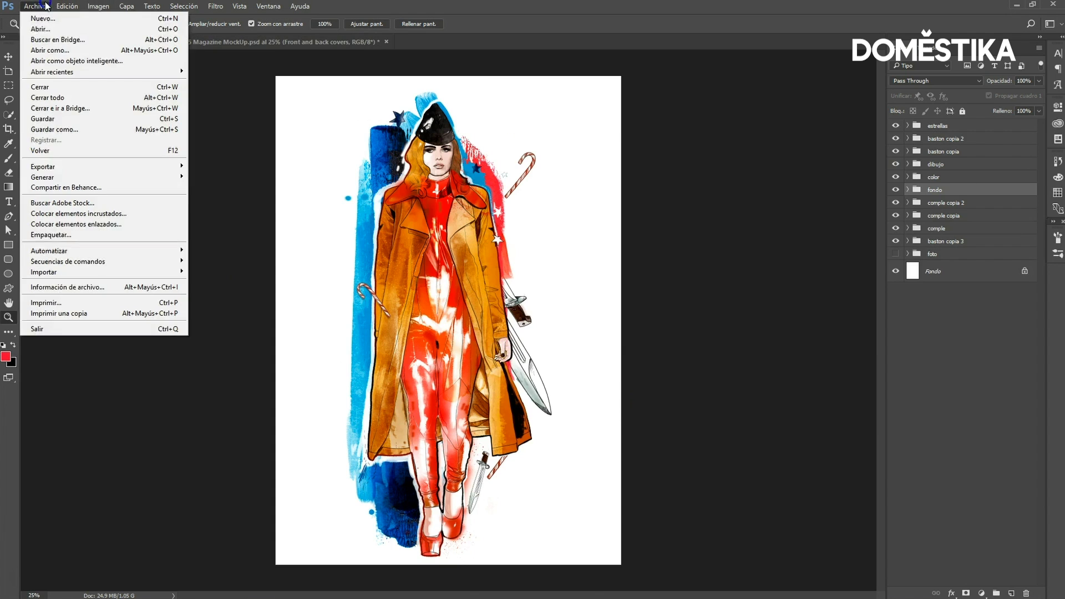
mouse_move(50, 166)
click(259, 210)
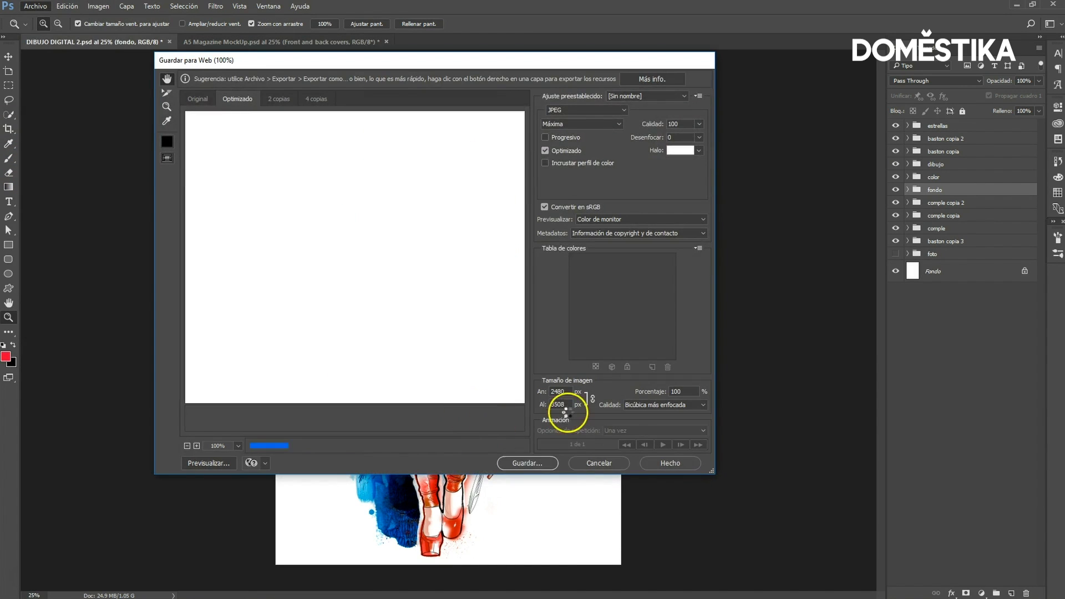
drag(564, 406, 539, 407)
text(2000)
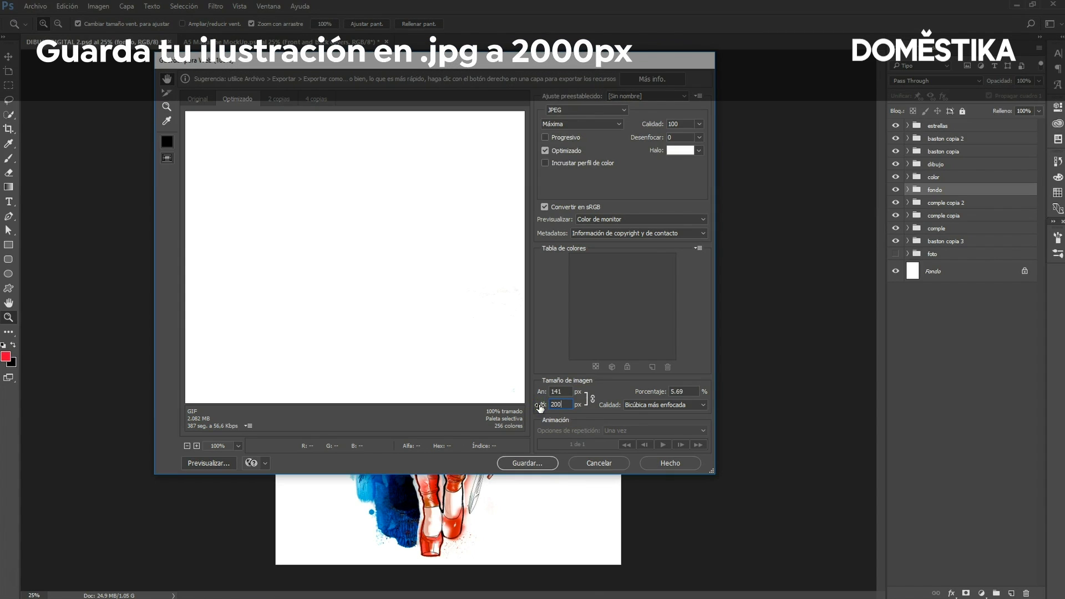
click(527, 463)
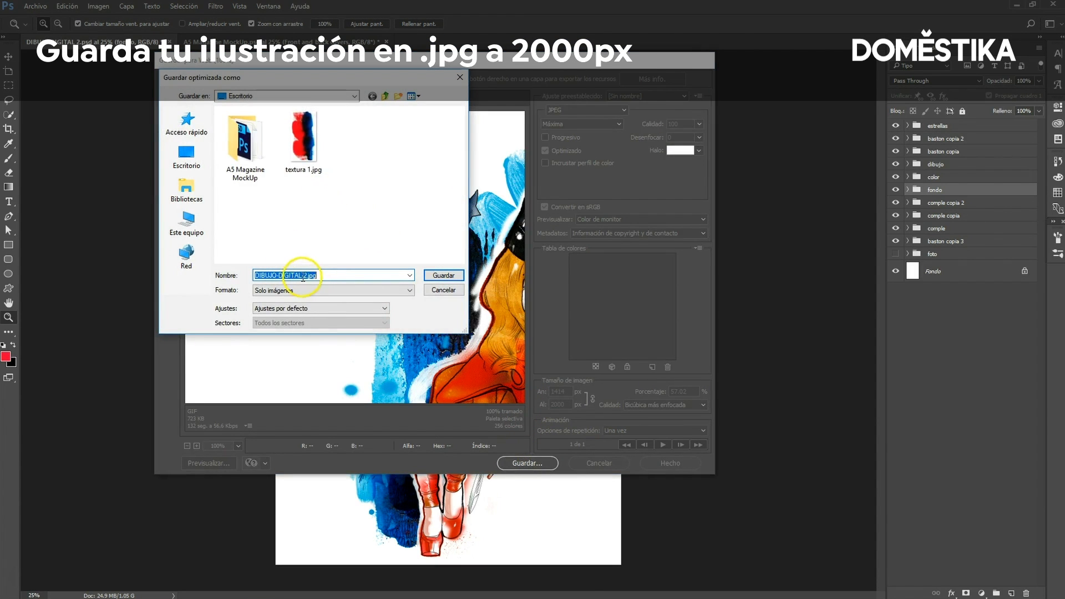
click(443, 275)
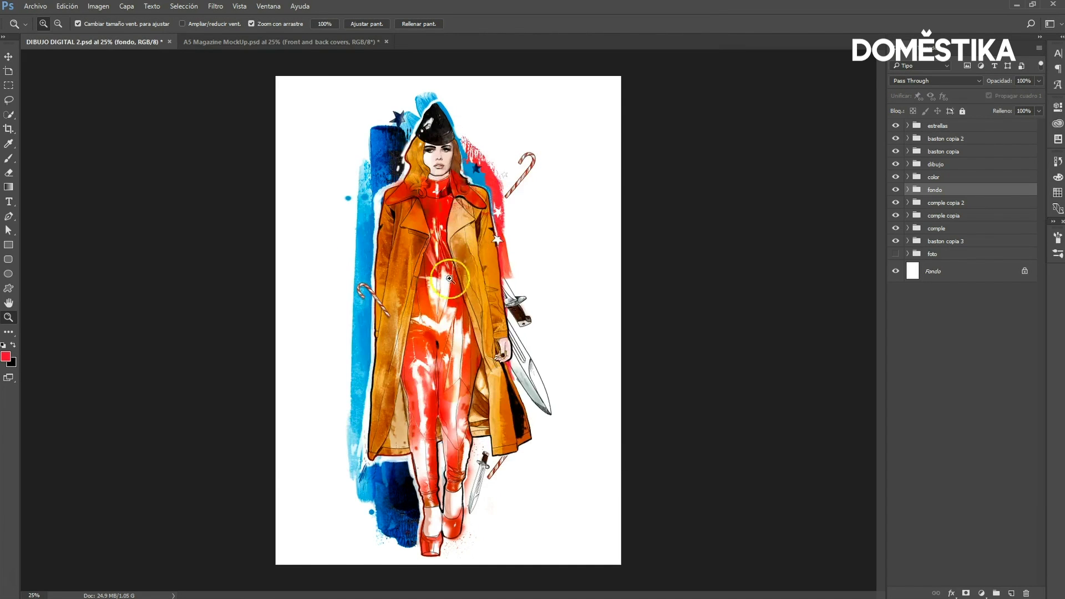
Step: Check which areas of the A5 Magazine MockUp belong to the spine, front cover and back cover layers by toggling their visibility
click(296, 43)
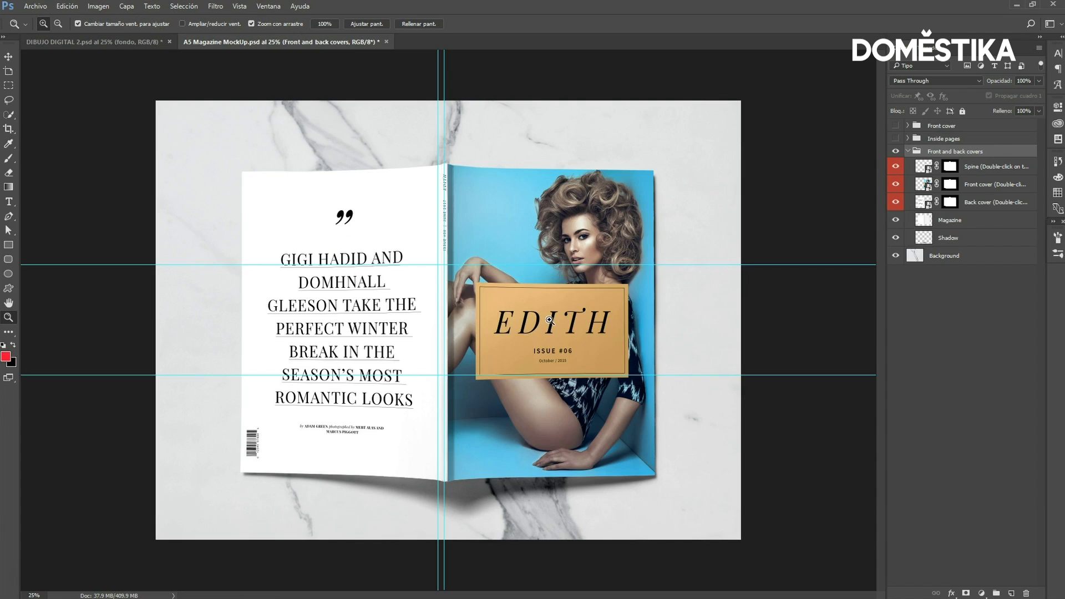
click(856, 249)
click(895, 202)
click(896, 202)
click(895, 185)
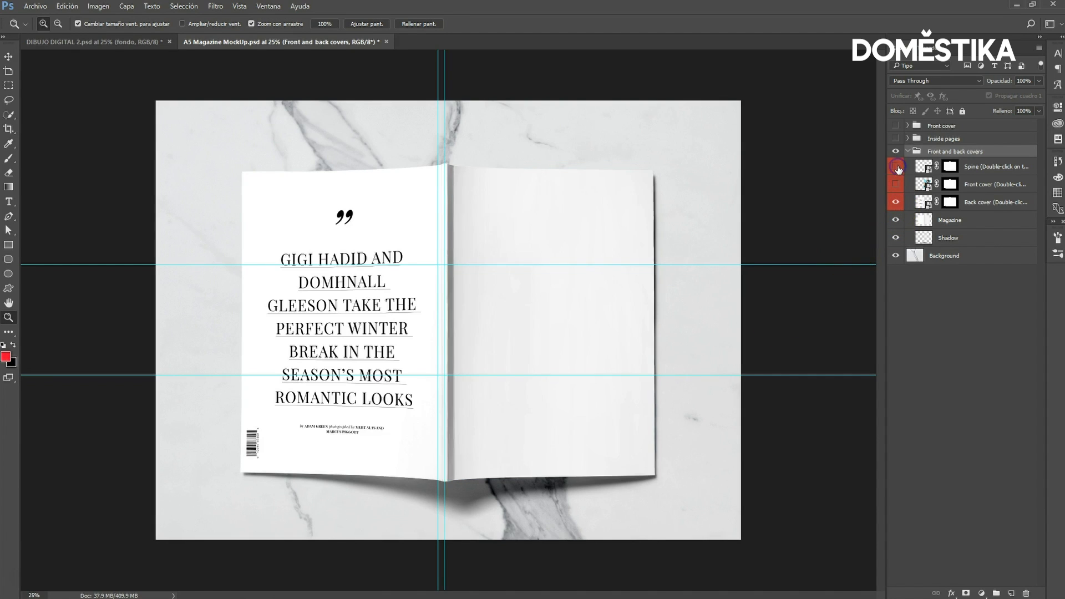
click(897, 167)
click(896, 183)
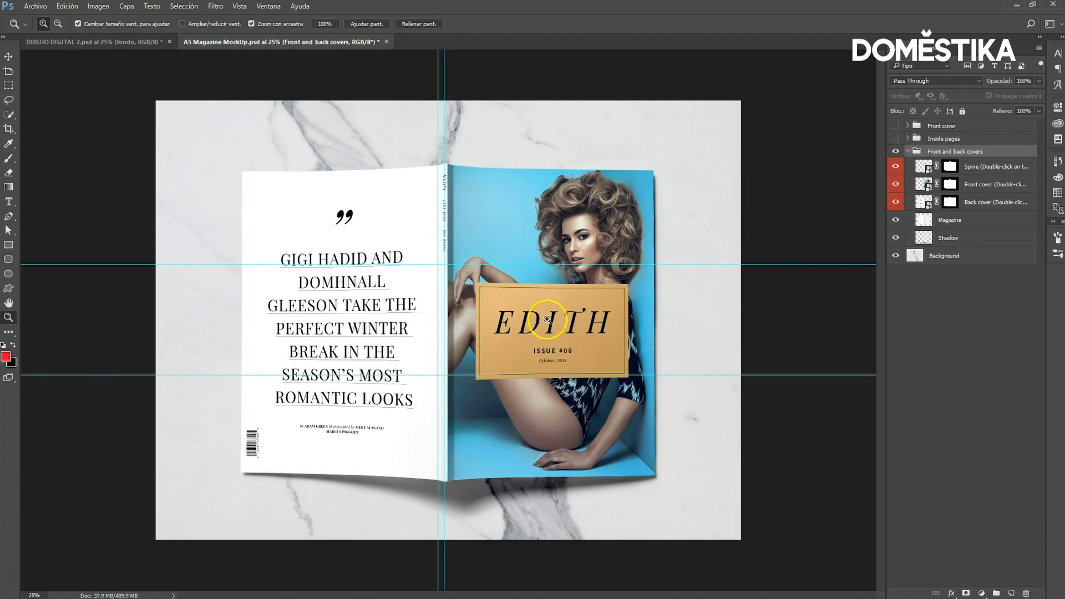
click(896, 184)
click(896, 184)
Step: Open the Front cover smart object of the mockup and place the exported DIBUJO-DIGITAL-2 illustration in it
click(920, 184)
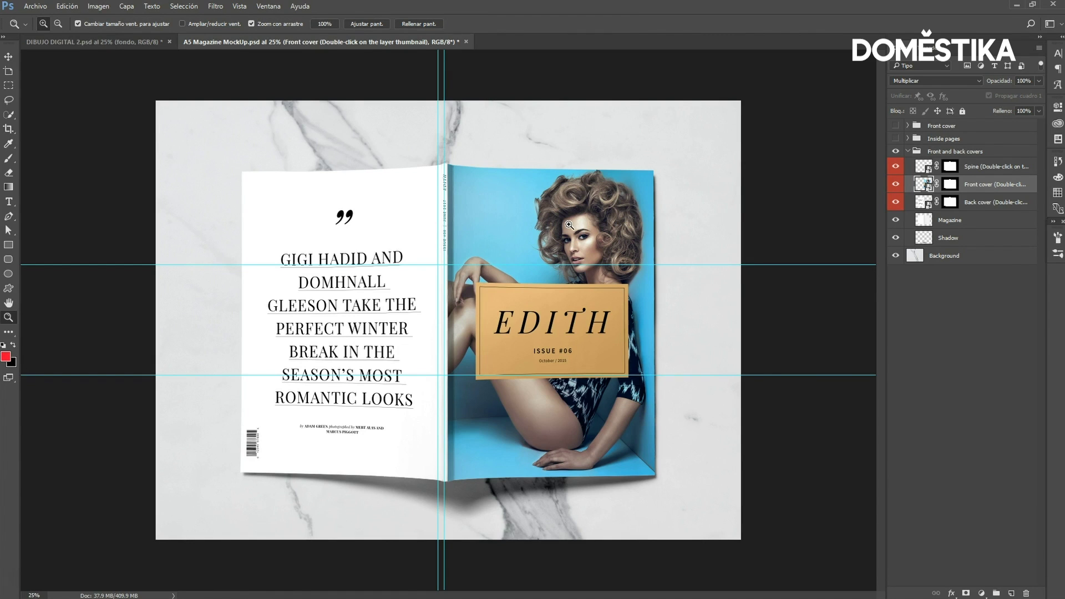
double_click(923, 184)
click(580, 287)
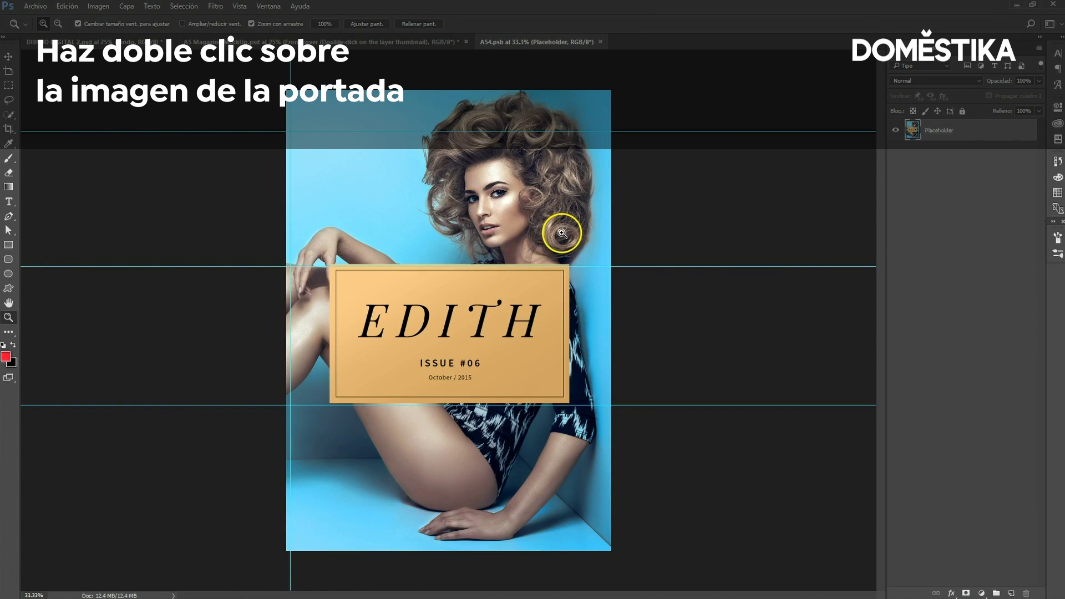
click(37, 6)
click(71, 216)
click(738, 131)
click(730, 481)
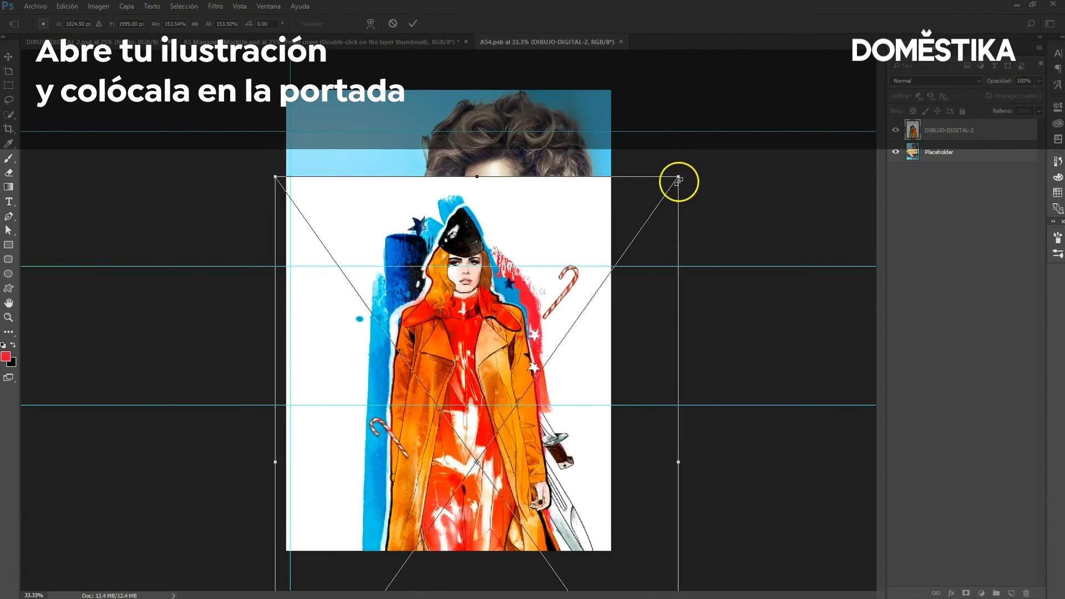
Step: Scale the placed illustration to about 284% and position it so the figure's head and torso fill the cover
drag(680, 179, 815, 90)
drag(483, 183, 543, 168)
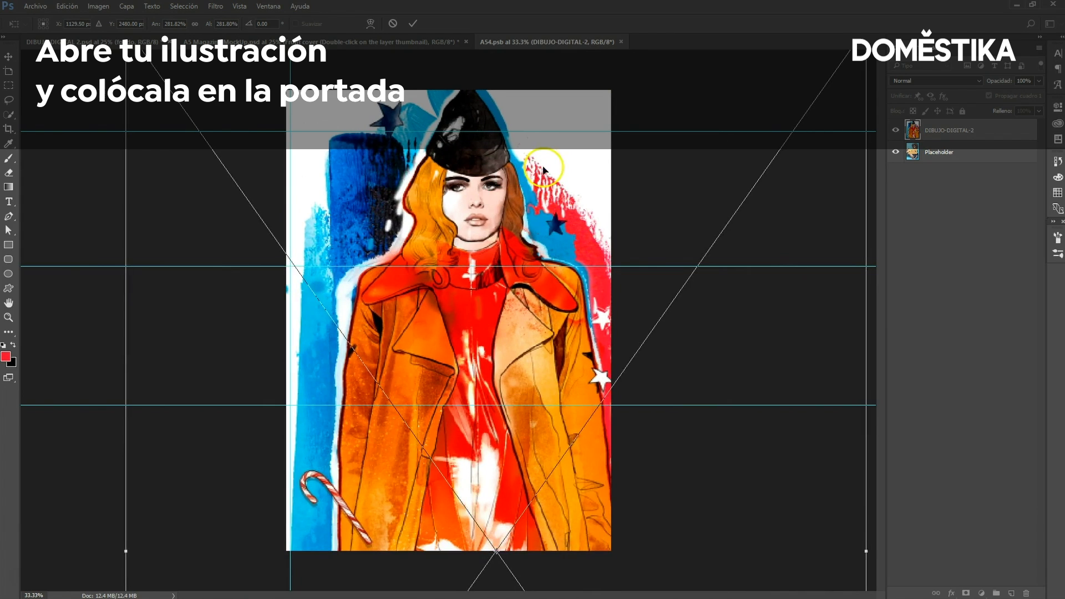
mouse_move(488, 227)
mouse_down()
mouse_move(488, 205)
mouse_move(466, 244)
mouse_move(476, 226)
mouse_up()
drag(123, 66, 109, 50)
mouse_move(429, 244)
mouse_down()
mouse_move(437, 254)
mouse_move(439, 238)
mouse_move(438, 253)
mouse_up()
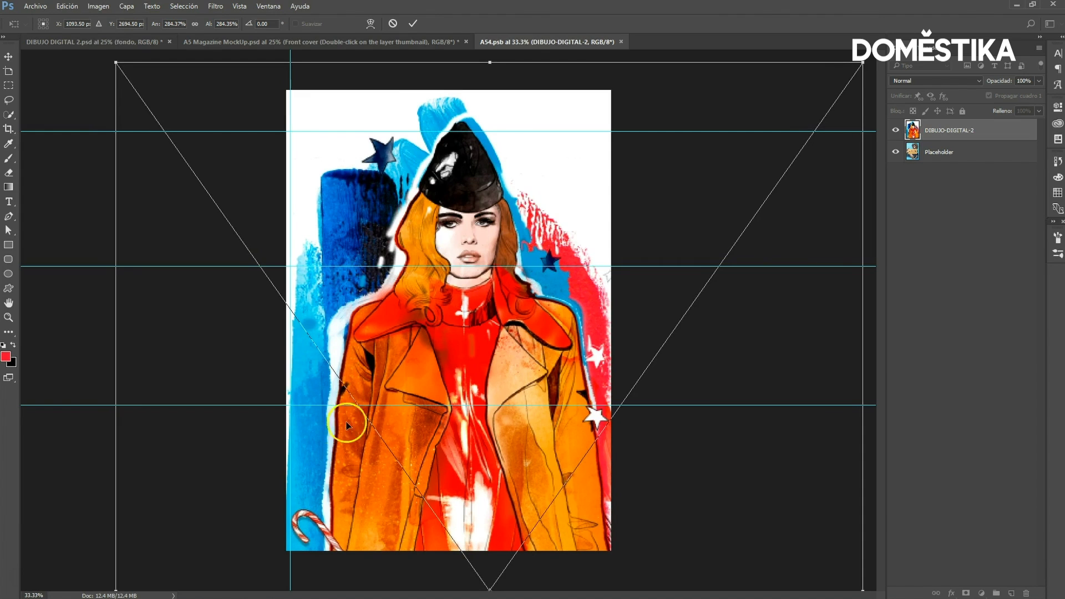
key(Return)
Step: Move the Placeholder layer above the illustration and make a rectangular selection around its gold EDITH label
key(z)
drag(964, 153, 957, 130)
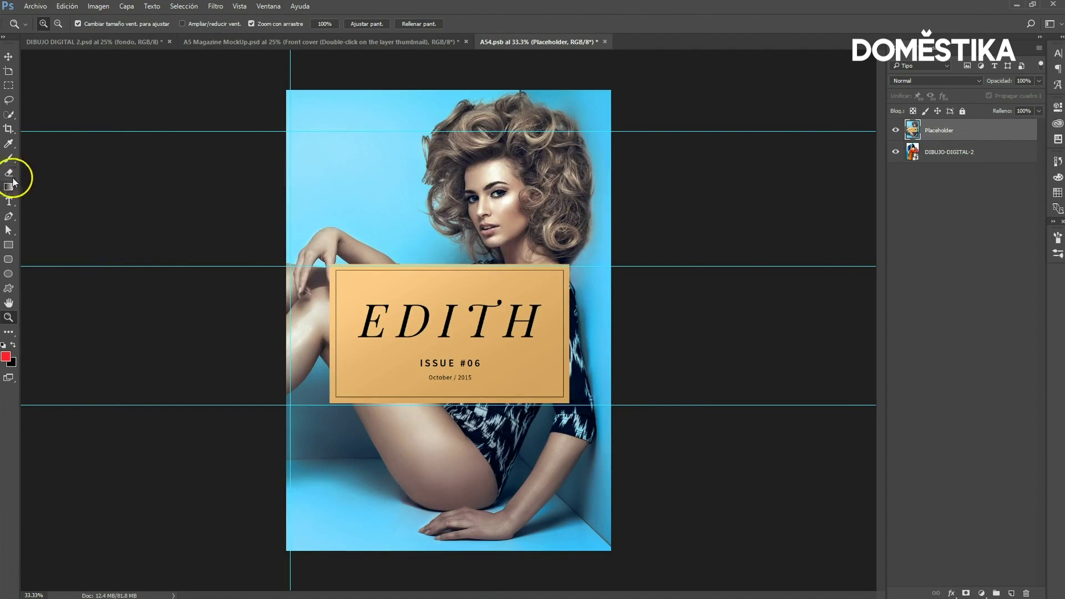
click(9, 84)
drag(569, 264, 329, 403)
click(9, 317)
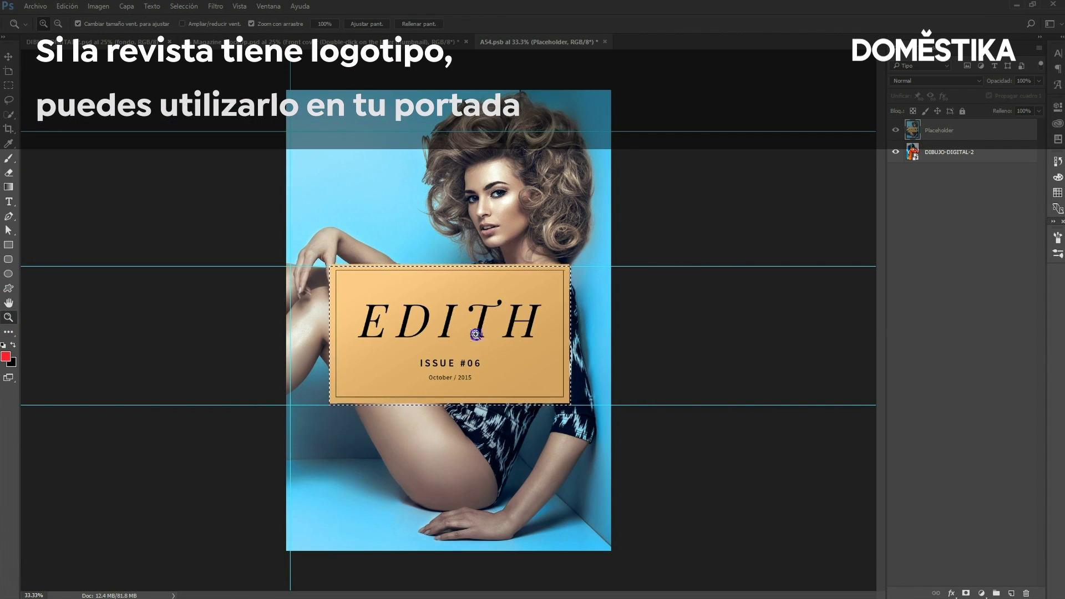
click(475, 334)
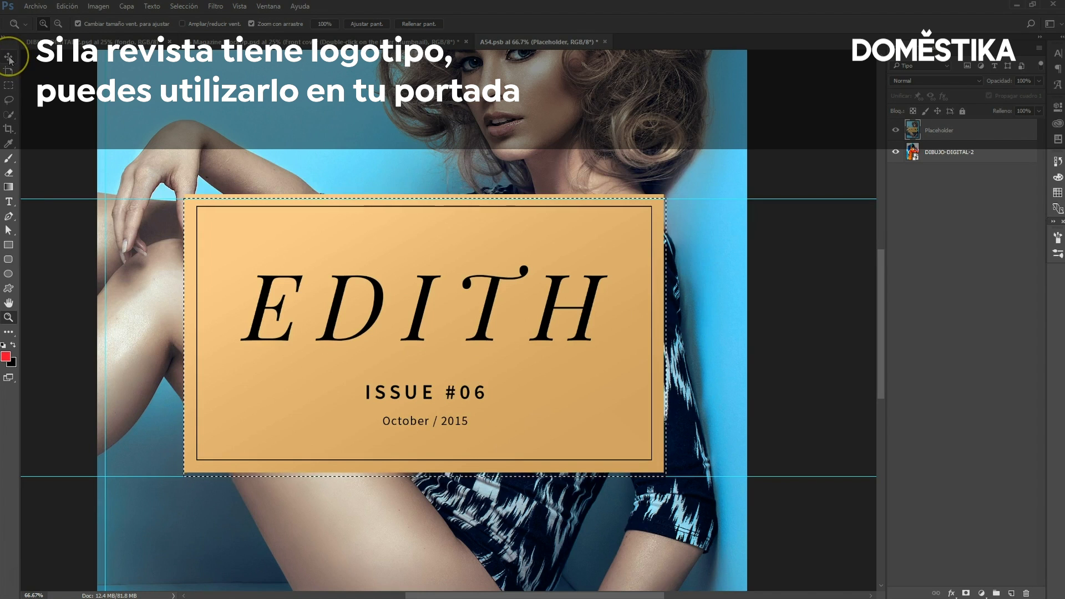
Step: Transform the selection so its borders fit the edges of the gold EDITH label exactly
click(183, 6)
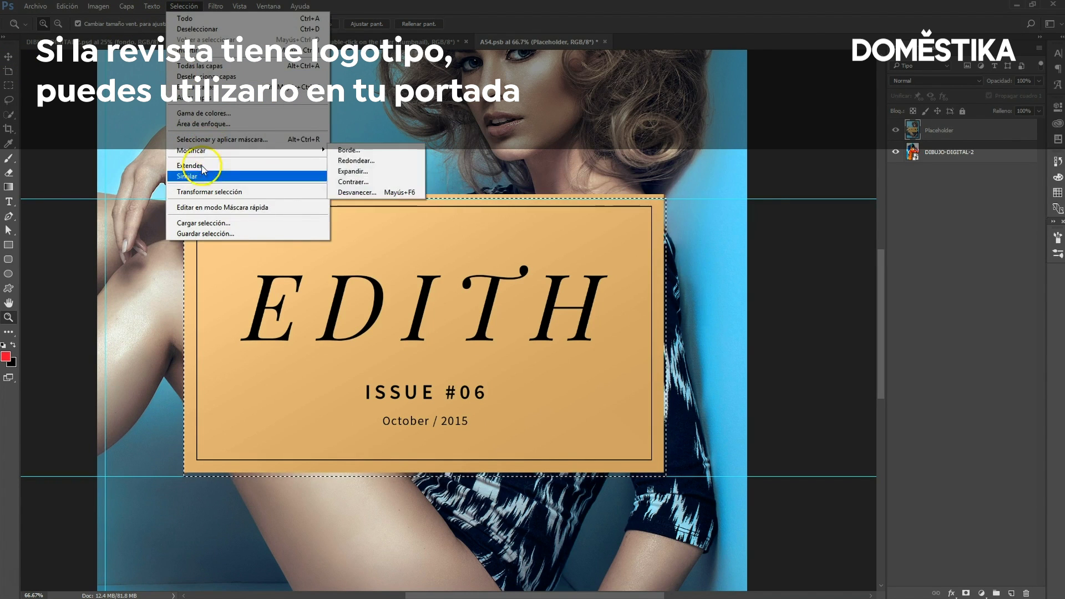
click(209, 191)
drag(435, 199, 433, 194)
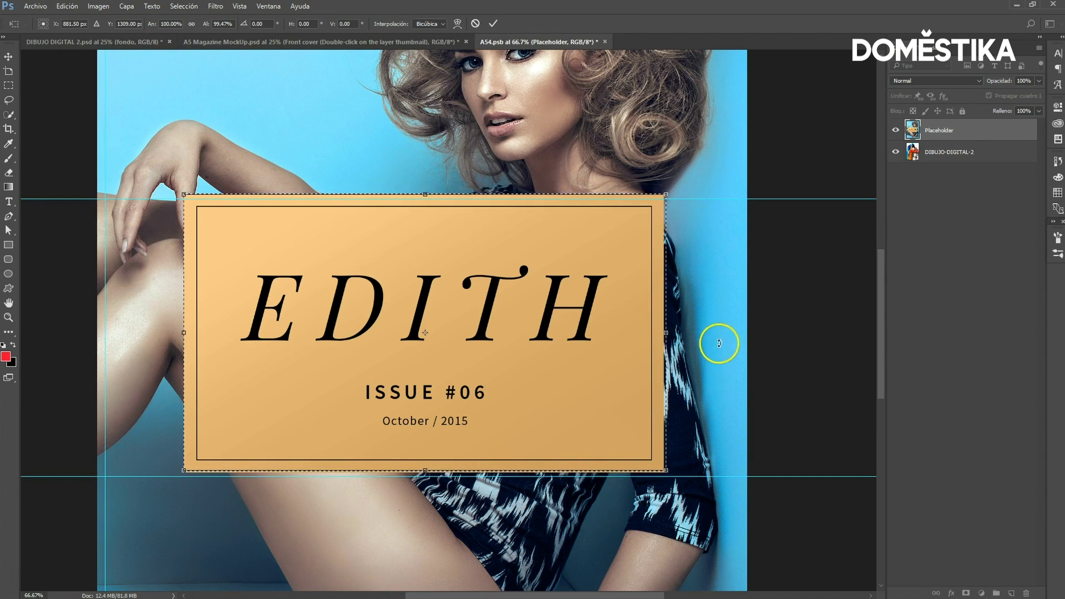
key(Down)
key(Down)
key(Down)
drag(667, 336, 666, 334)
click(670, 342)
key(Return)
key(z)
Step: Mask the Placeholder layer to the selected label and move the label down to the lower part of the cover
click(951, 122)
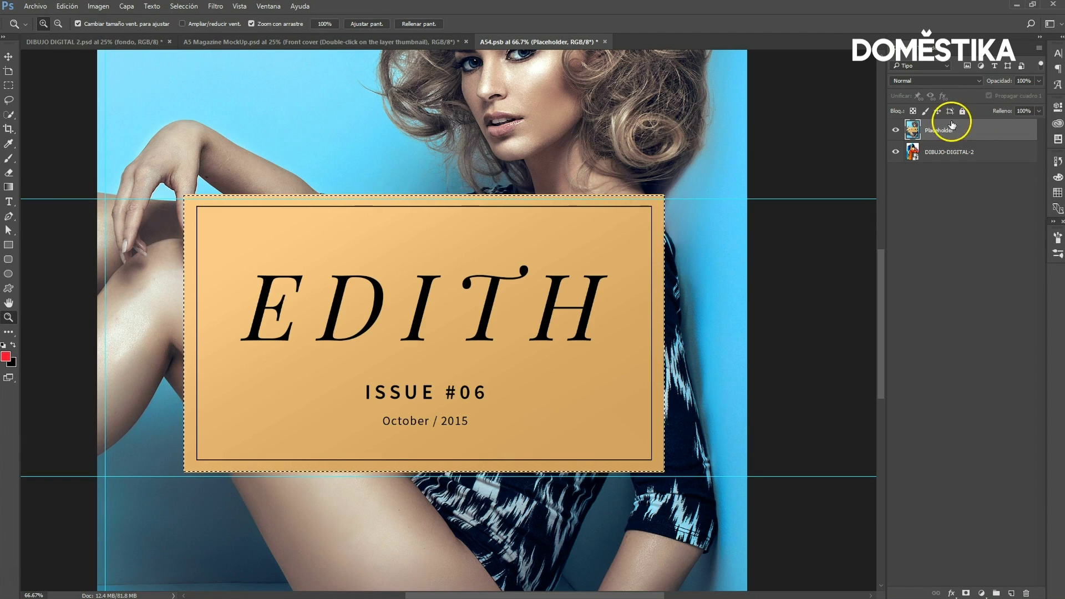
click(965, 593)
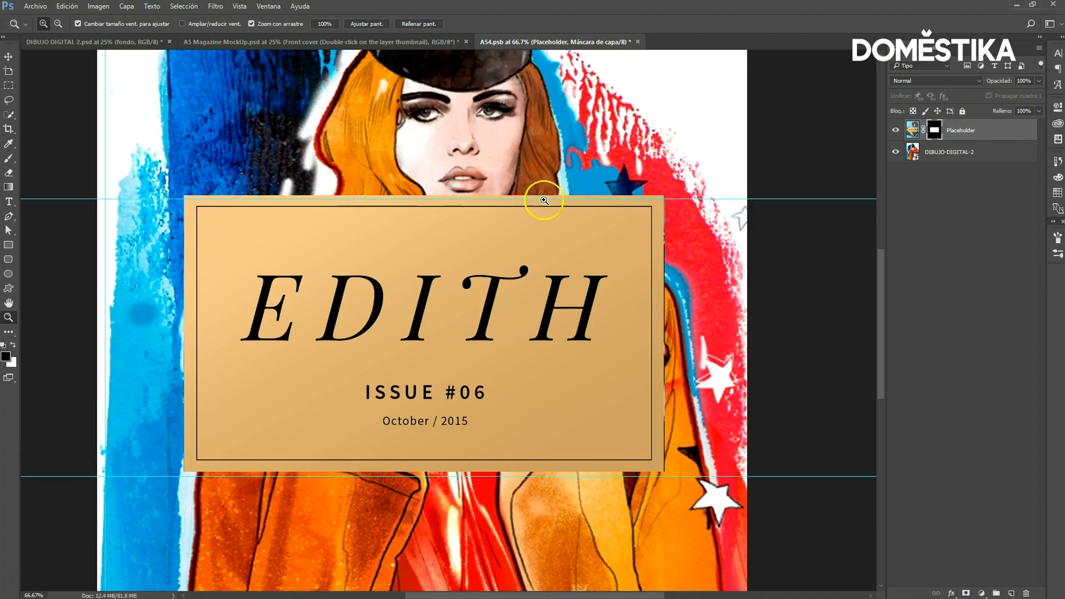
alt+click(541, 318)
click(9, 56)
click(912, 129)
drag(433, 328, 433, 425)
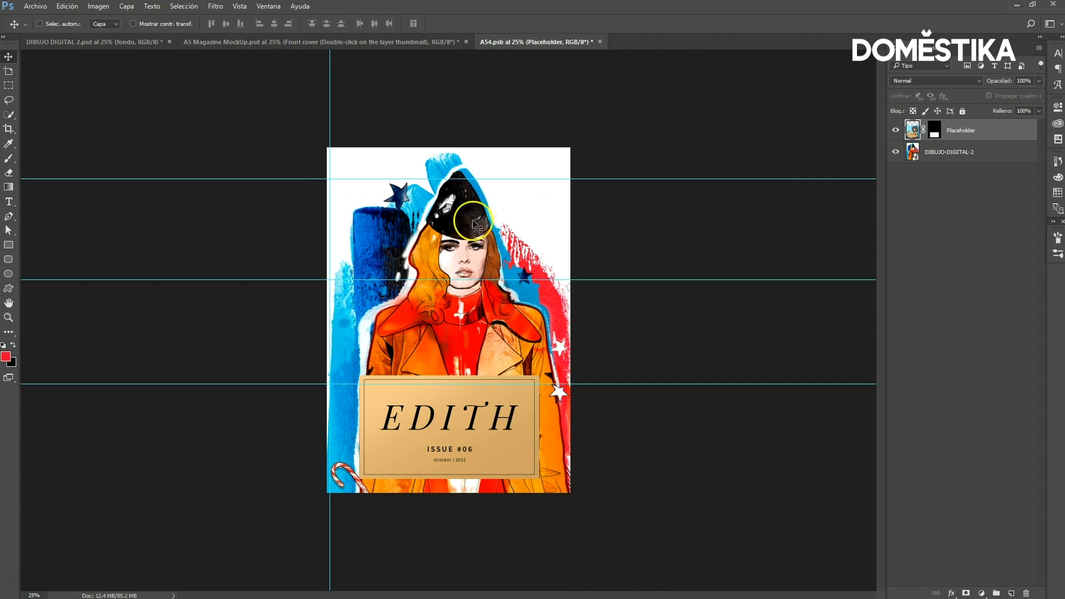
Step: Enlarge the DIBUJO-DIGITAL-2 illustration slightly and reposition it so the hat and face sit above the EDITH label
click(974, 151)
drag(459, 265, 450, 249)
key(ctrl+t)
drag(516, 174, 493, 259)
key(Return)
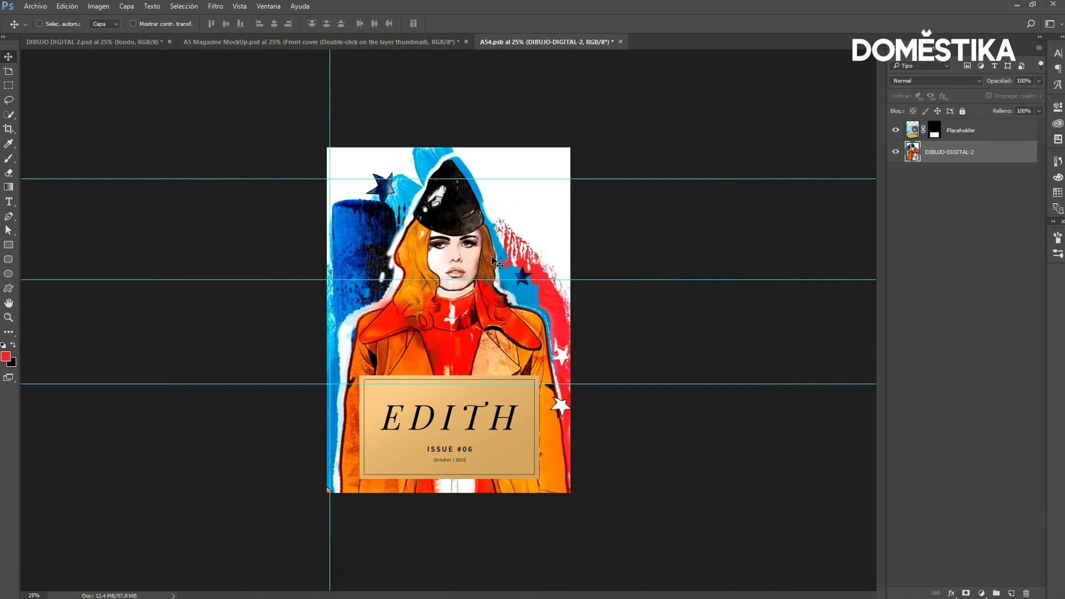
Step: Close the A54.psb cover contents with the changes saved, and remove the two horizontal guides from the mockup
click(620, 42)
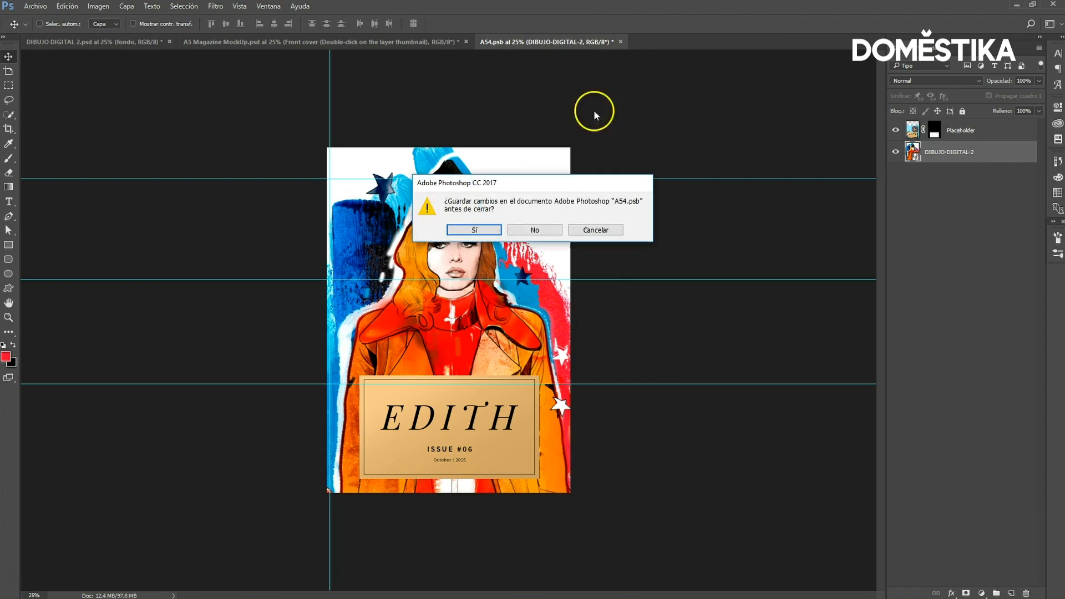
click(491, 233)
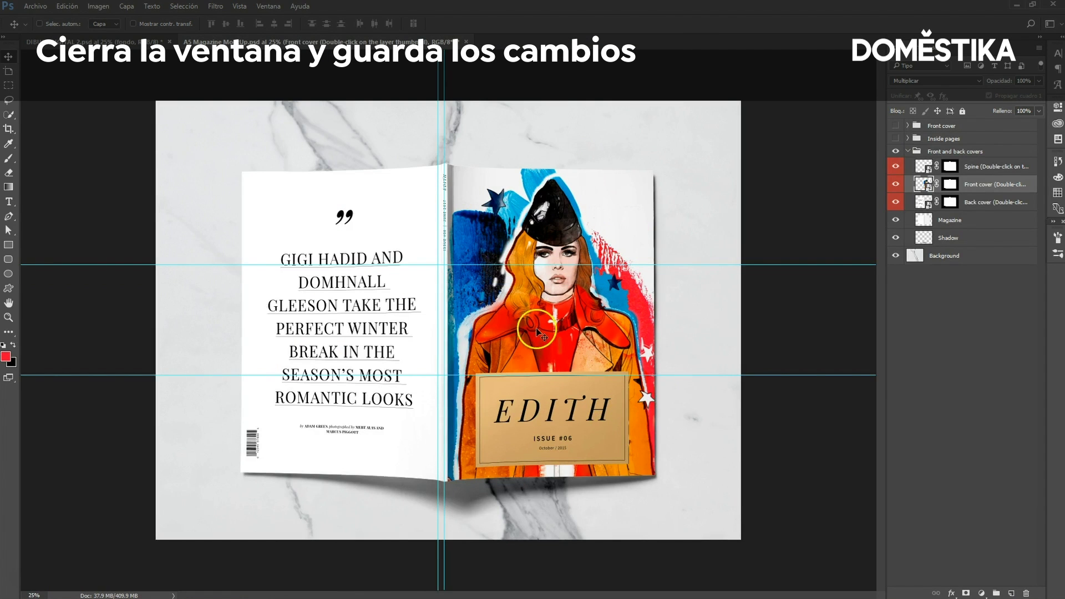
drag(747, 266, 737, 43)
drag(733, 374, 746, 65)
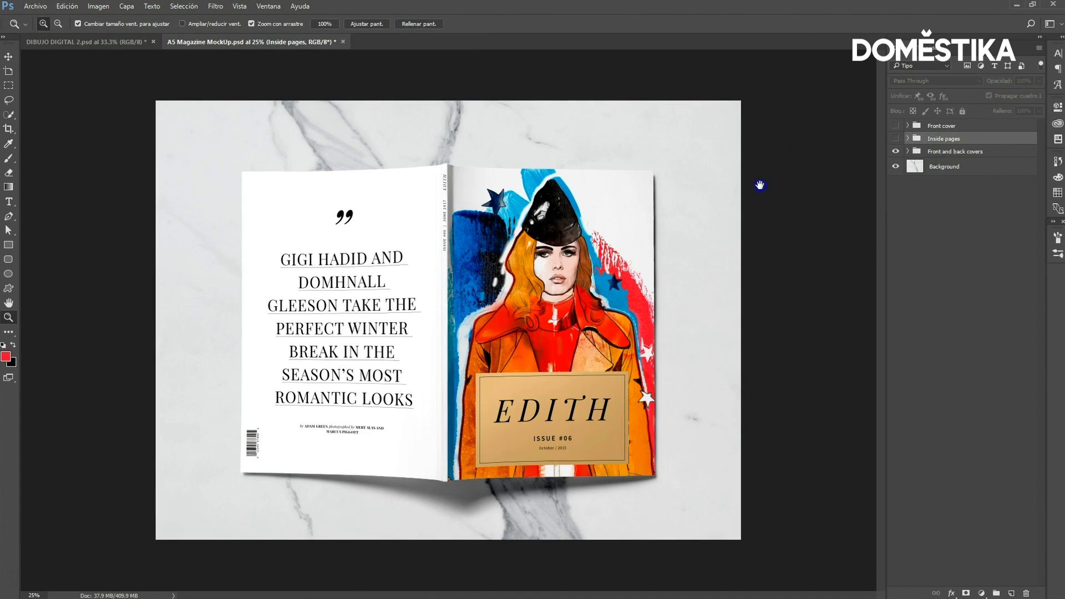
Step: Show the Inside pages group instead of Front and back covers, and expand it to identify the right page layer
click(895, 139)
click(896, 151)
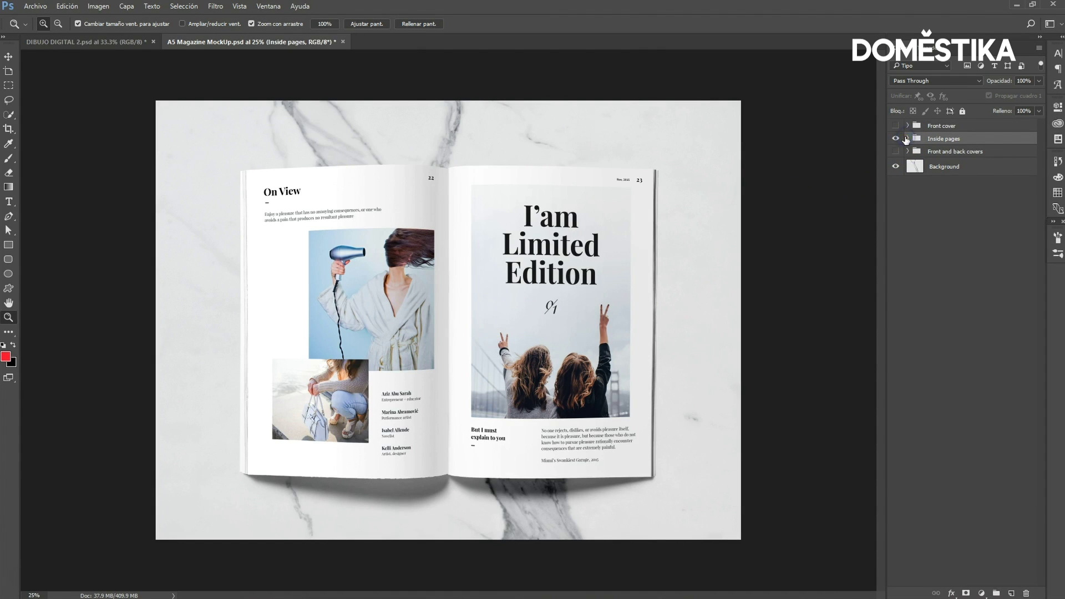
click(907, 139)
click(895, 154)
click(895, 154)
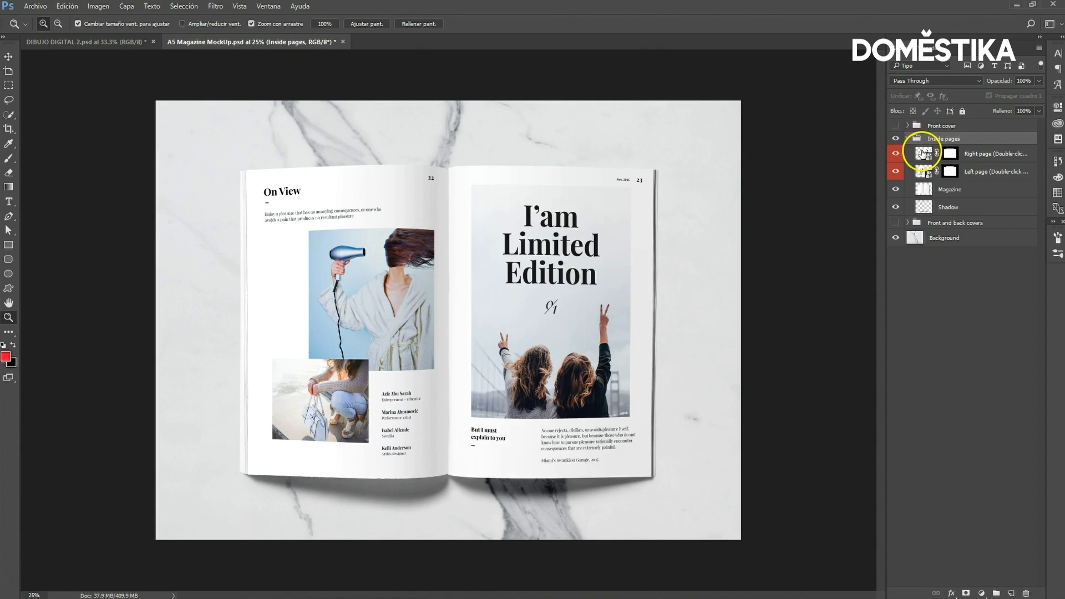
Step: Open the Right page smart object and place the DIBUJO-DIGITAL-2 illustration at 100% over the photo, directly above the article text
double_click(923, 153)
click(577, 287)
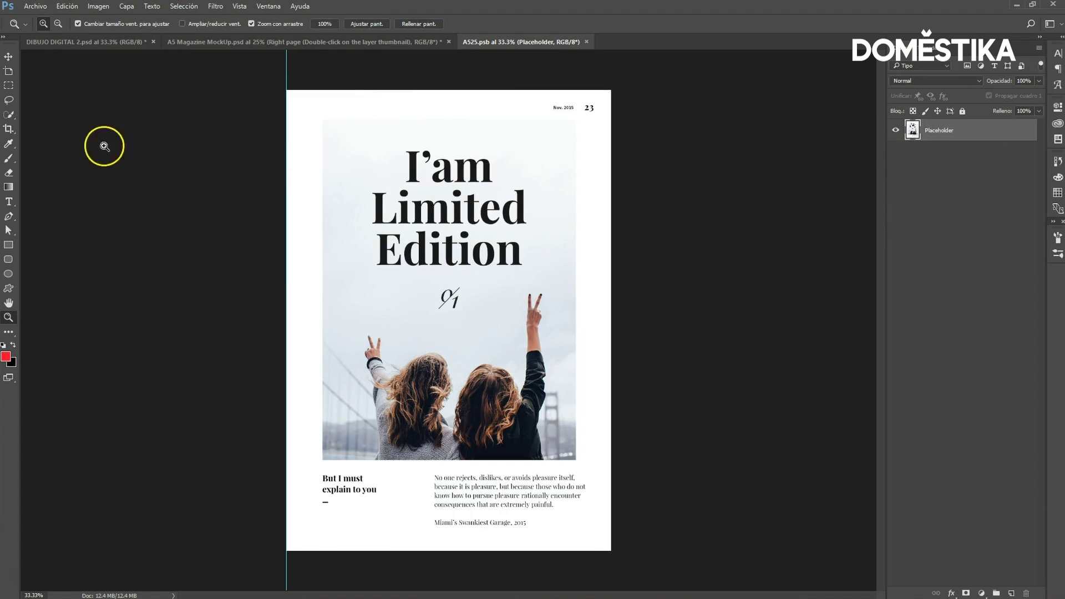
click(33, 6)
click(78, 213)
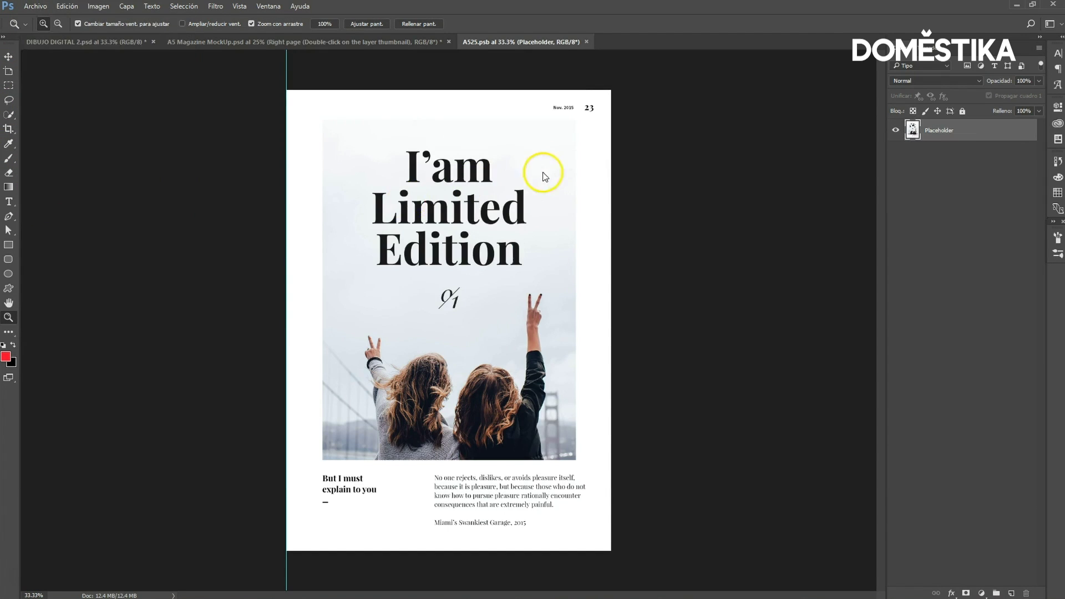
click(705, 133)
click(737, 487)
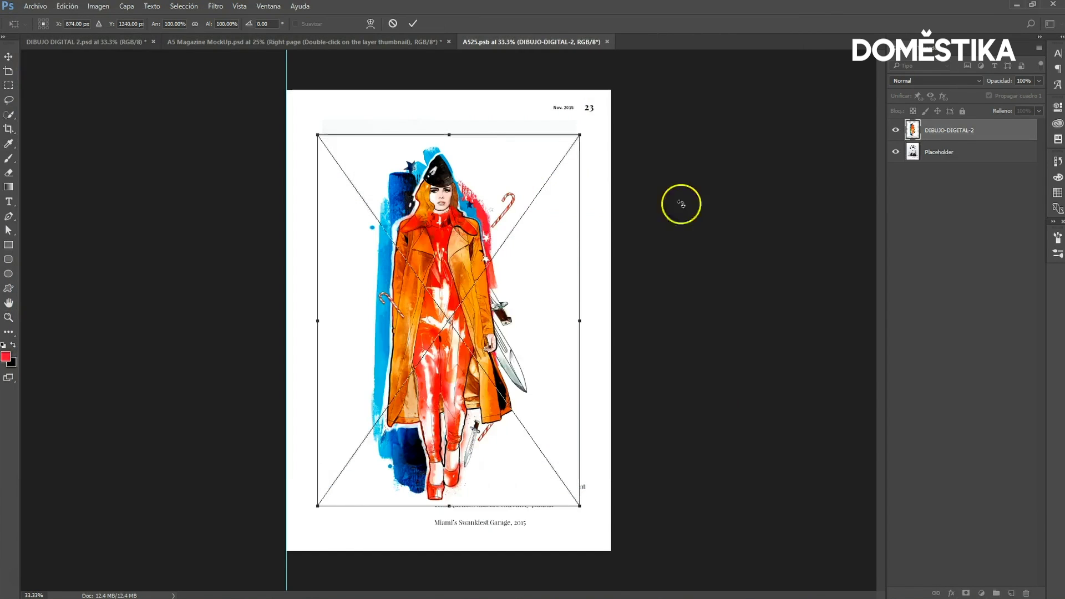
drag(495, 171, 485, 136)
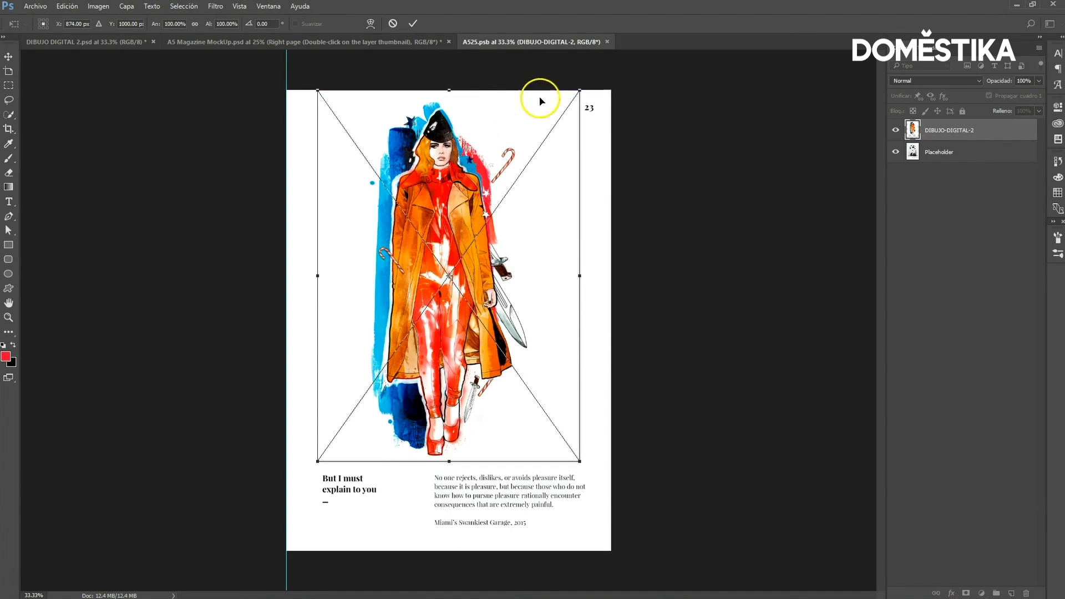
key(Return)
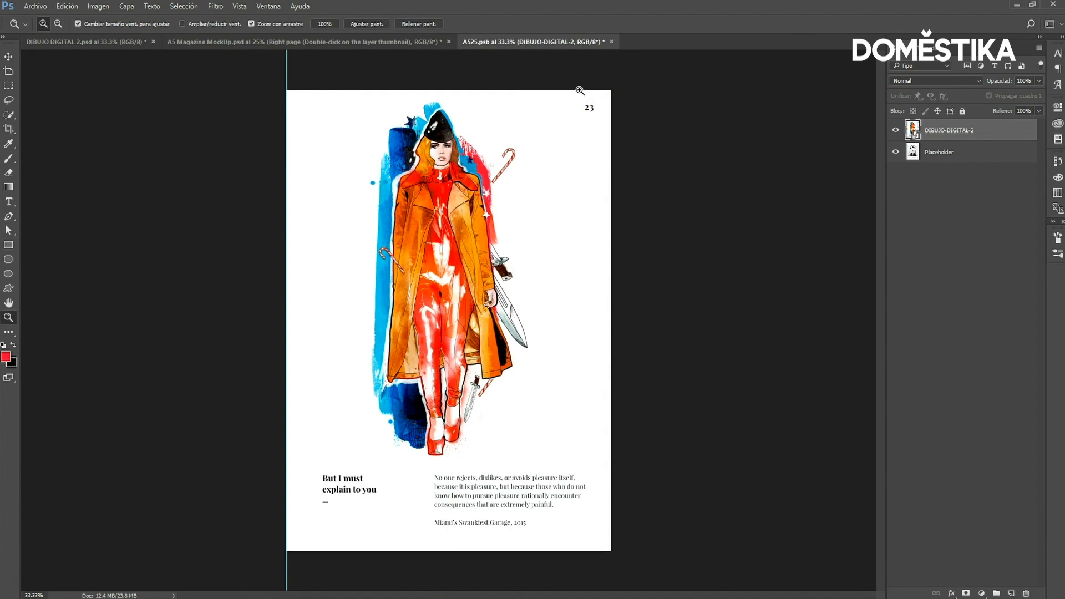
Step: Set the DIBUJO-DIGITAL-2 layer to Multiplicar and hide the photo behind it with a white-filled rectangle on a new layer beneath the illustration
click(955, 81)
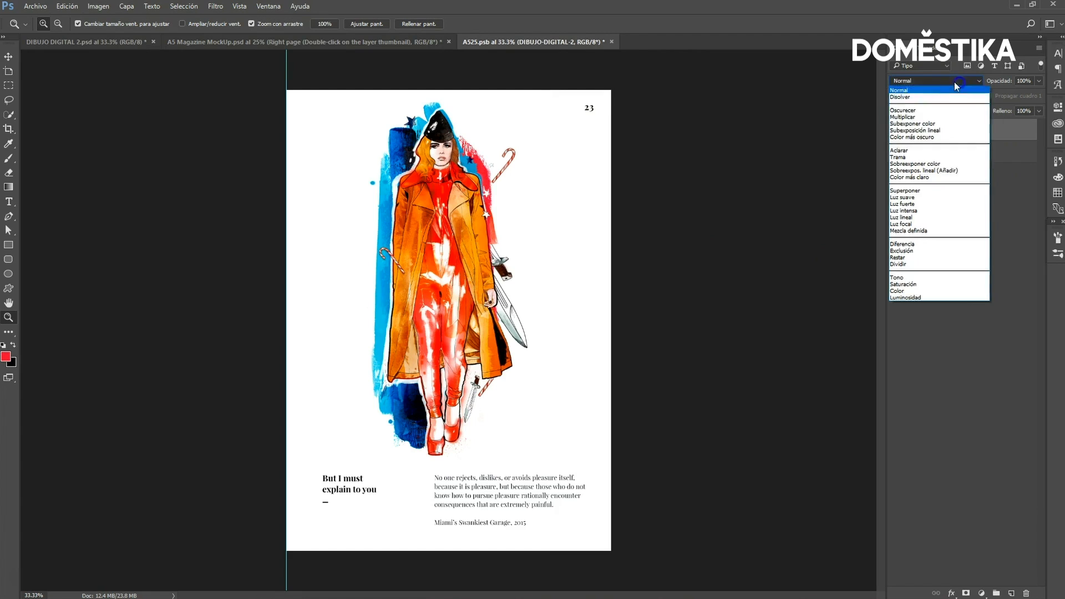
click(924, 117)
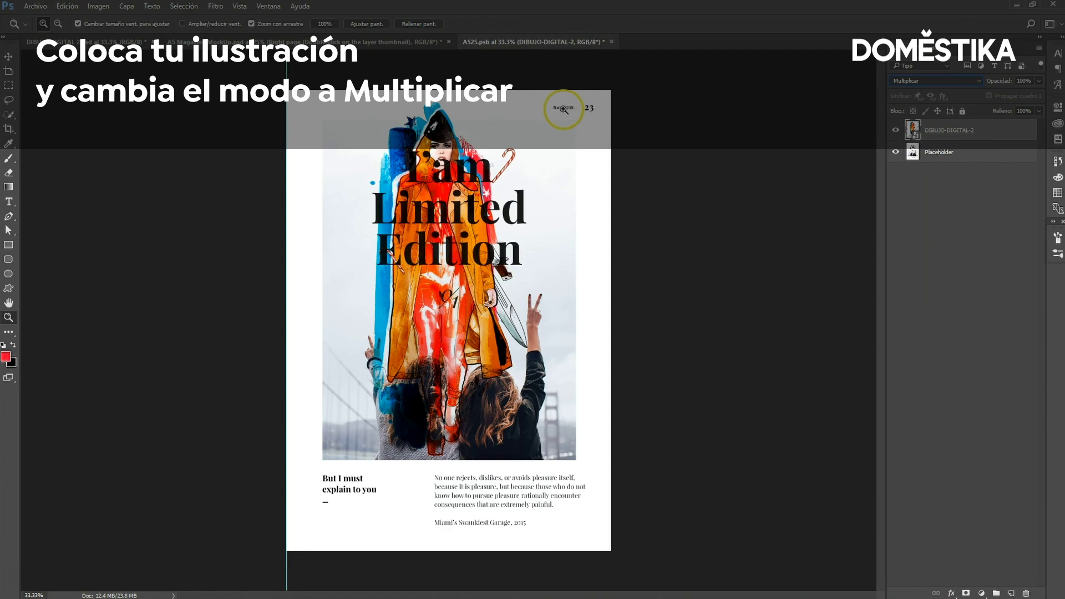
click(10, 87)
drag(583, 114, 306, 466)
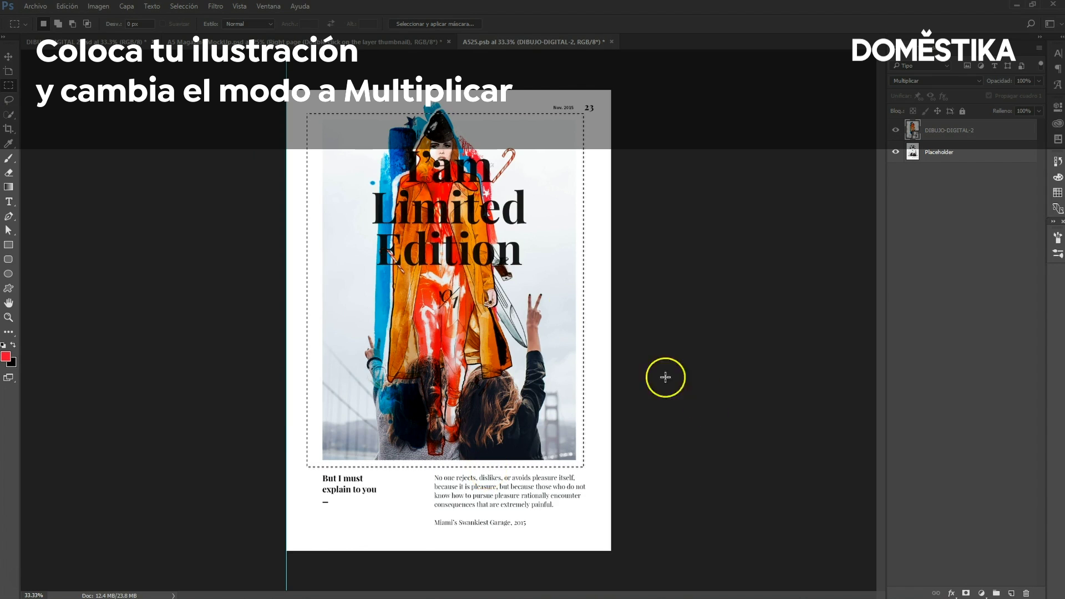
key(ctrl+shift+alt+n)
drag(931, 129, 932, 161)
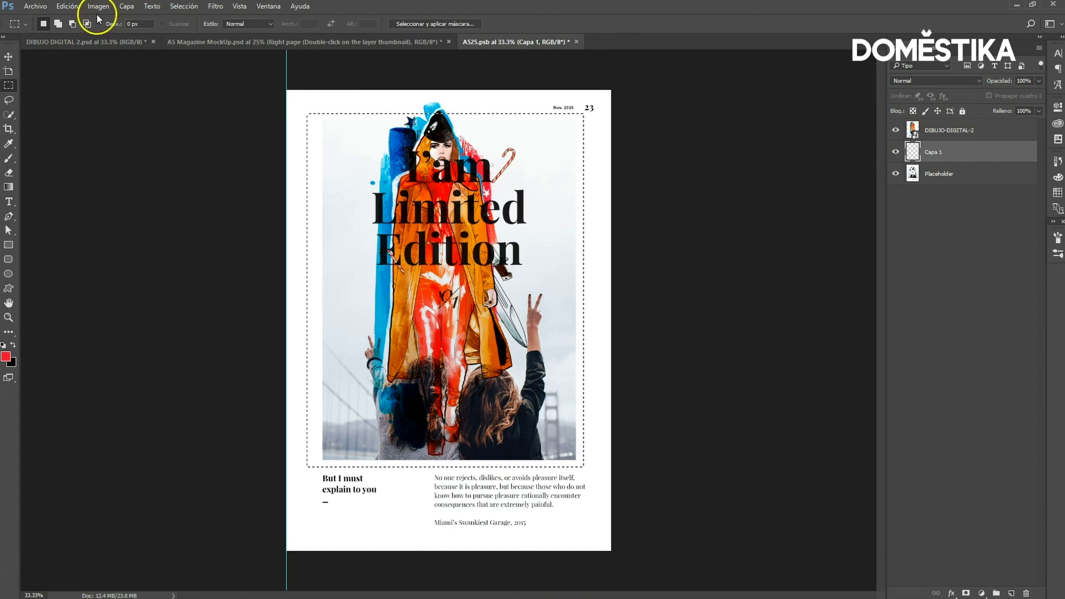
click(65, 7)
click(75, 176)
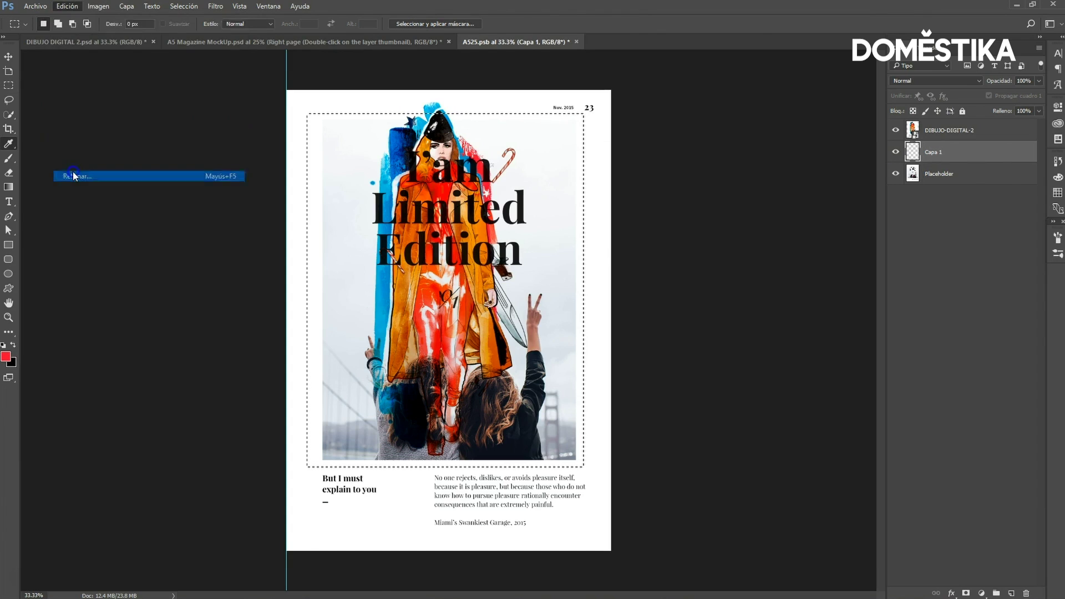
click(649, 172)
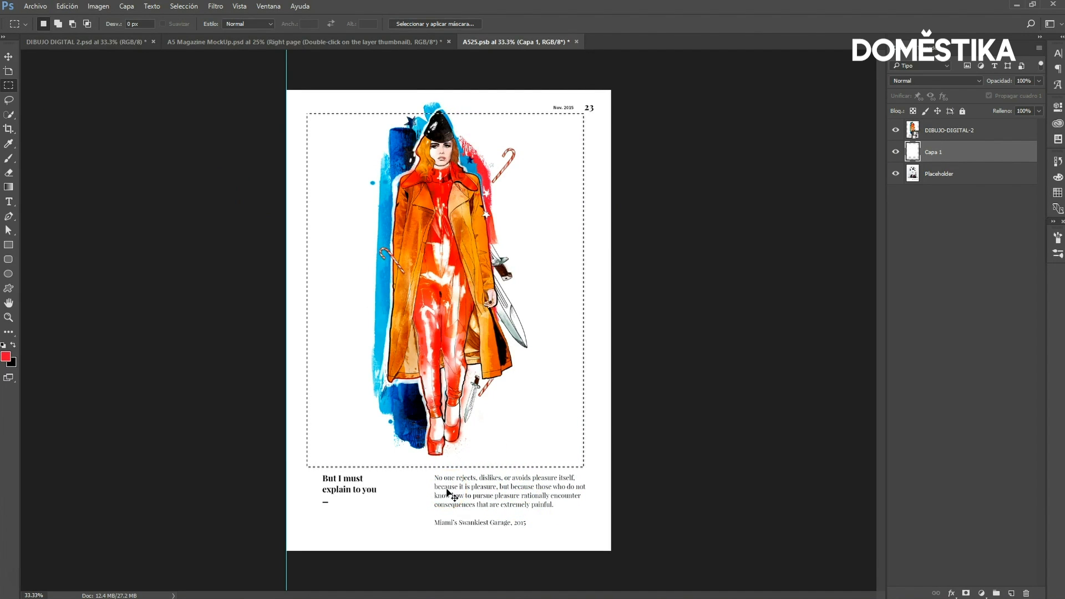
Step: Close the right page contents with the changes saved, then identify the Left page layer and open its smart object
click(576, 41)
click(491, 228)
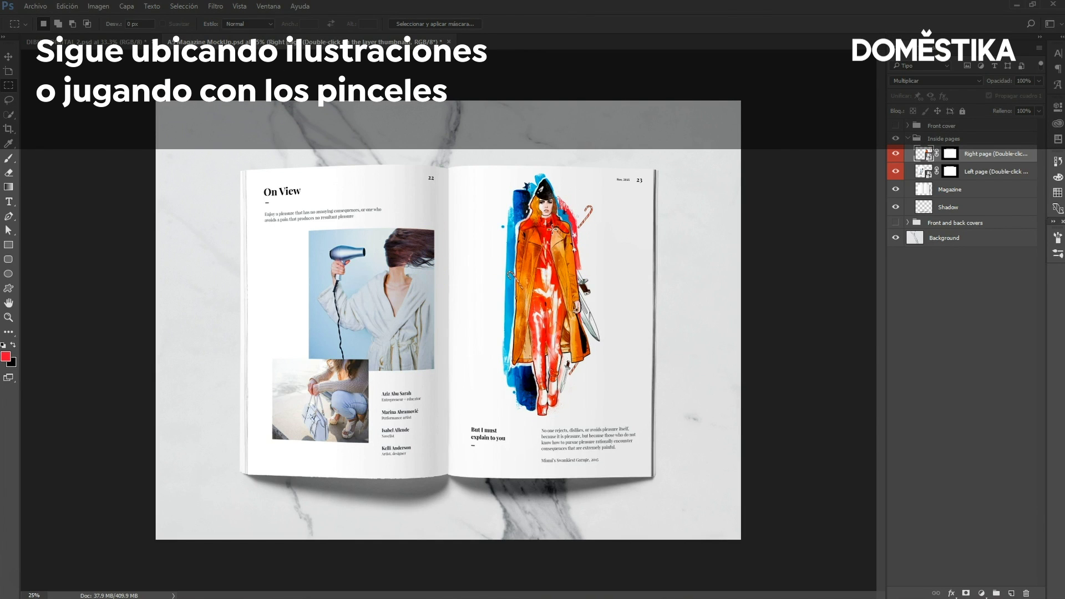
click(896, 170)
click(896, 171)
double_click(923, 171)
click(637, 423)
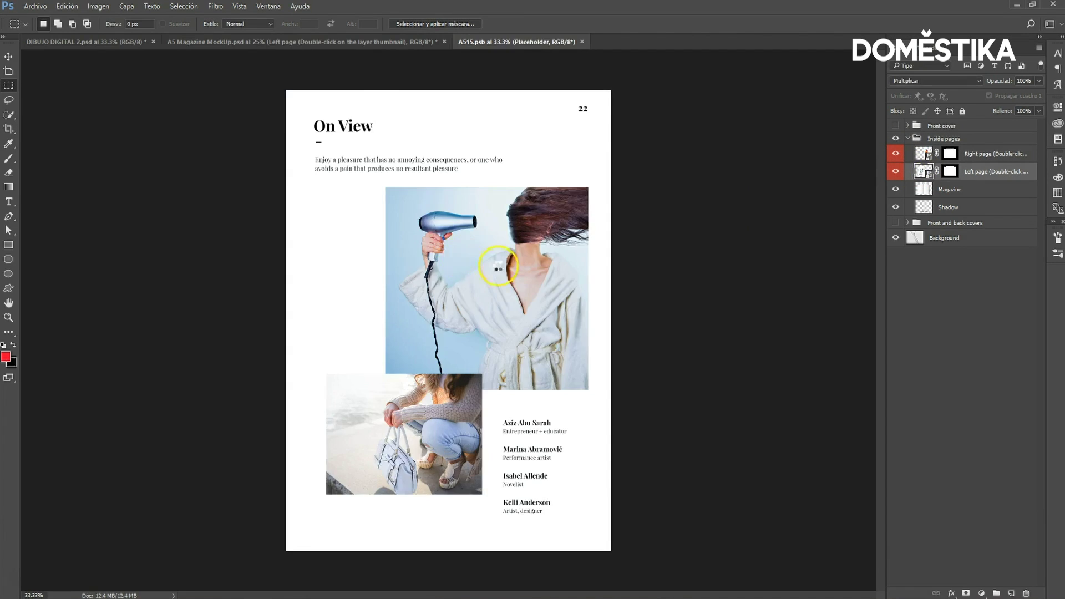
Step: Paint a red watercolor stain down the page's left side with the 2599 brush at 4291 px, and set Capa 2 to Multiplicar
click(9, 158)
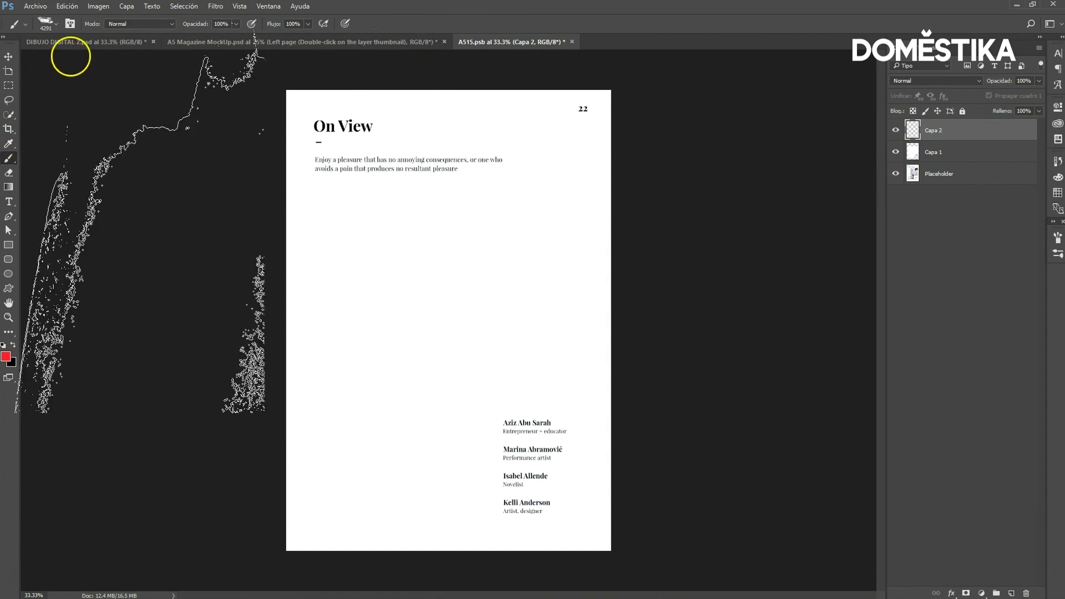
click(55, 25)
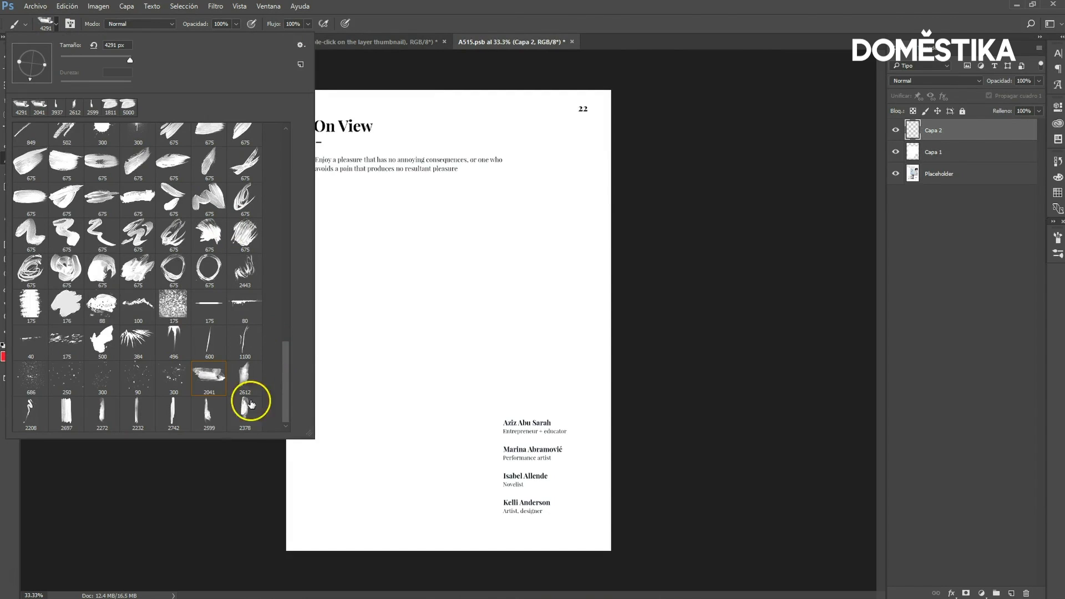
click(208, 411)
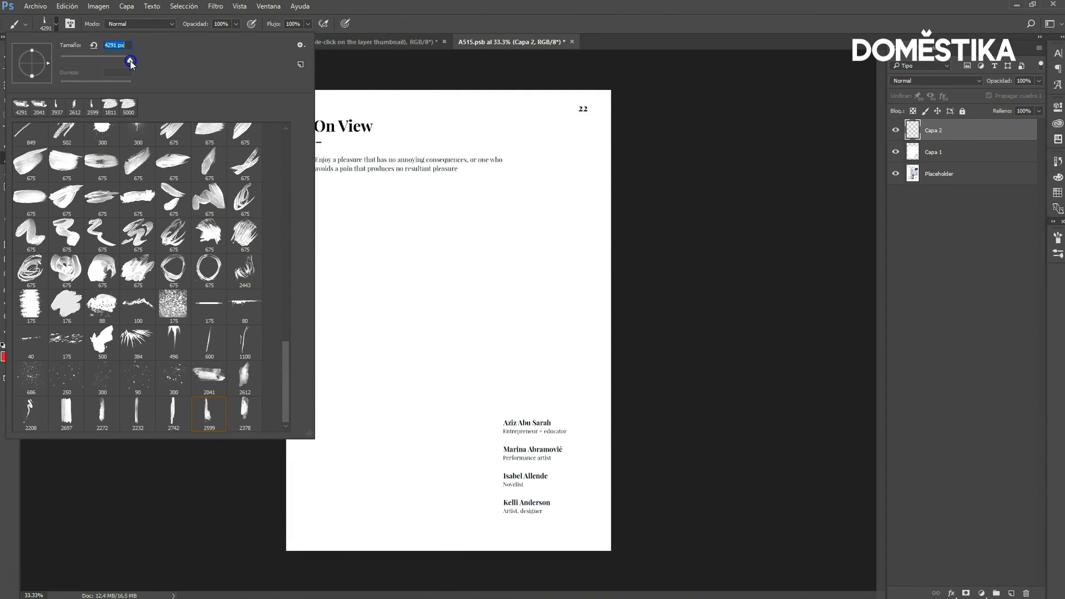
click(395, 290)
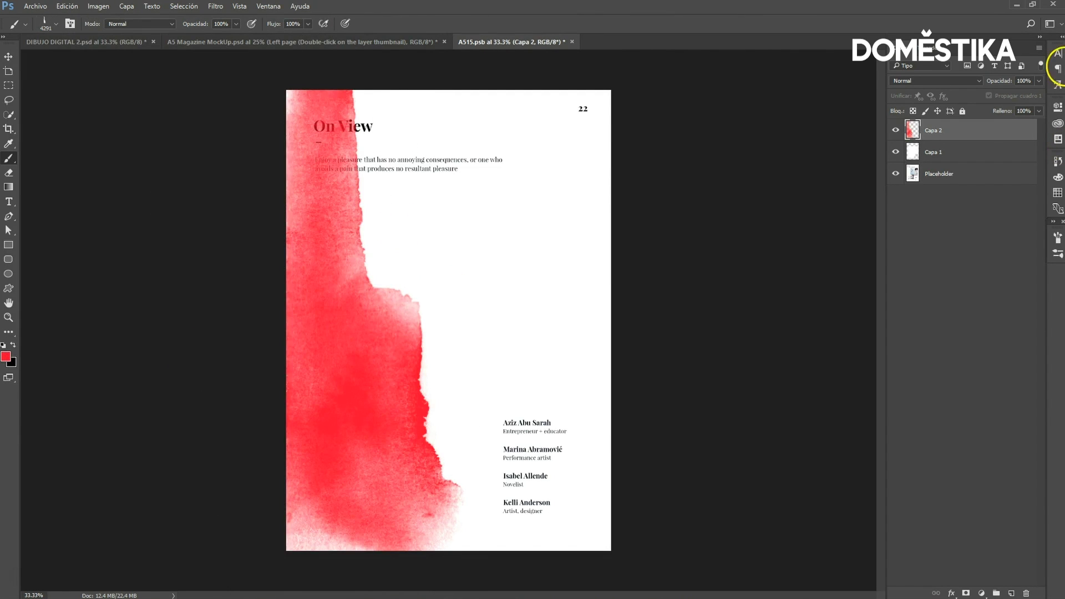
click(935, 82)
click(908, 114)
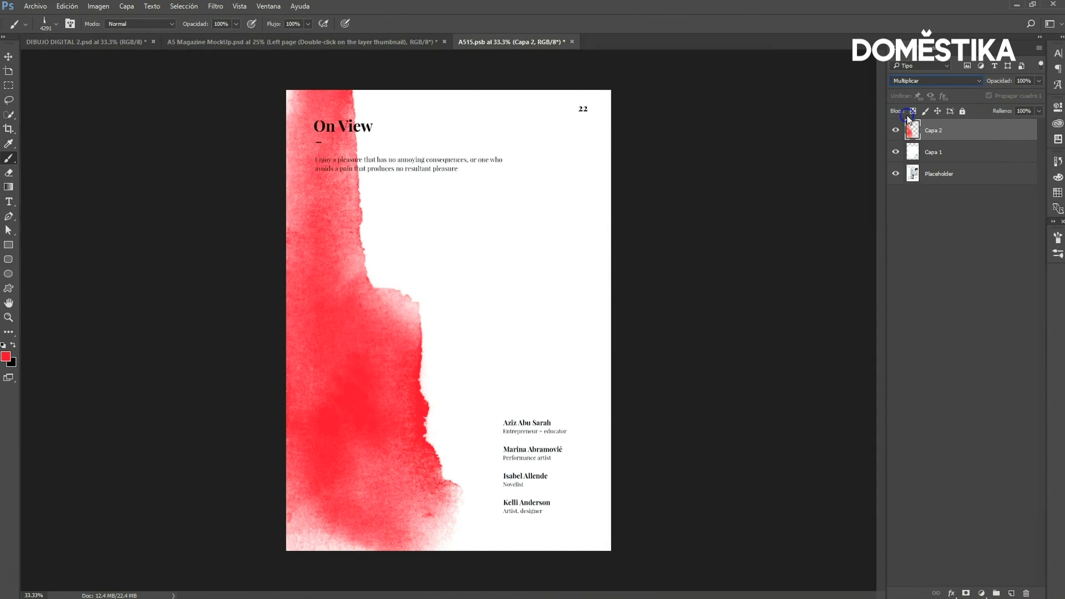
Step: In DIBUJO DIGITAL 2.psd, expand the comple group, select and show Capa 3 with the man's portrait, and float the document window
click(318, 41)
click(123, 43)
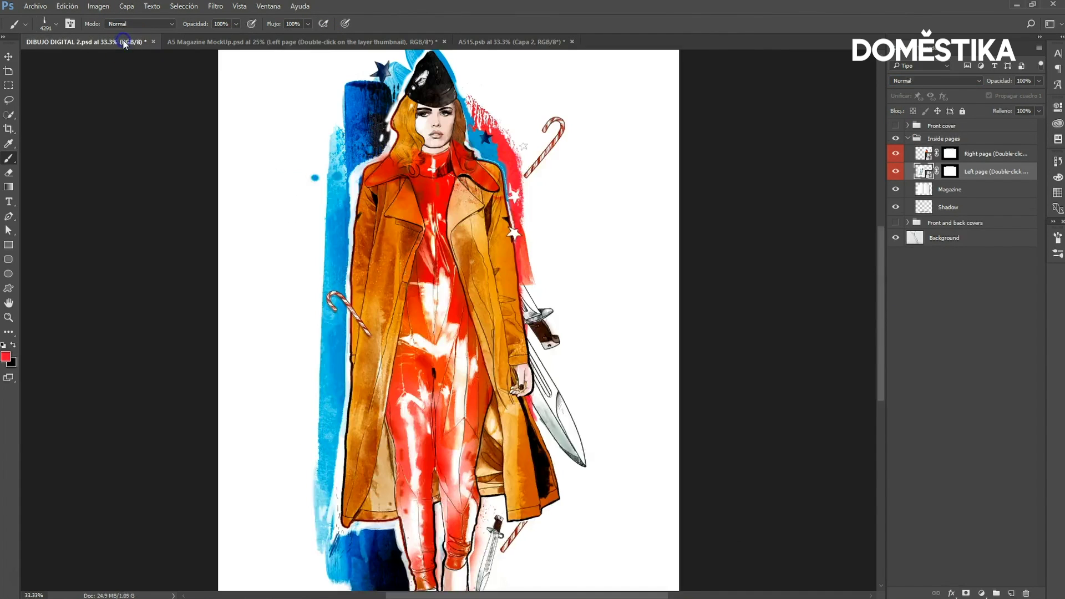
click(908, 228)
click(933, 351)
click(895, 354)
drag(143, 40, 117, 138)
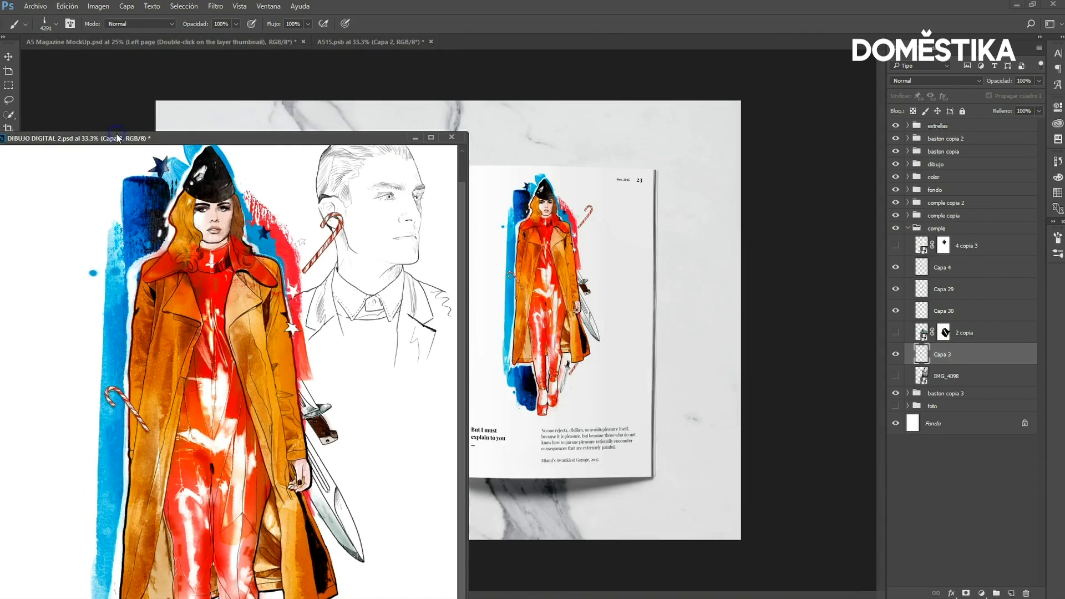
Step: Copy the man's portrait from Capa 3 into A515.psb, converting its colors to keep their appearance
click(377, 42)
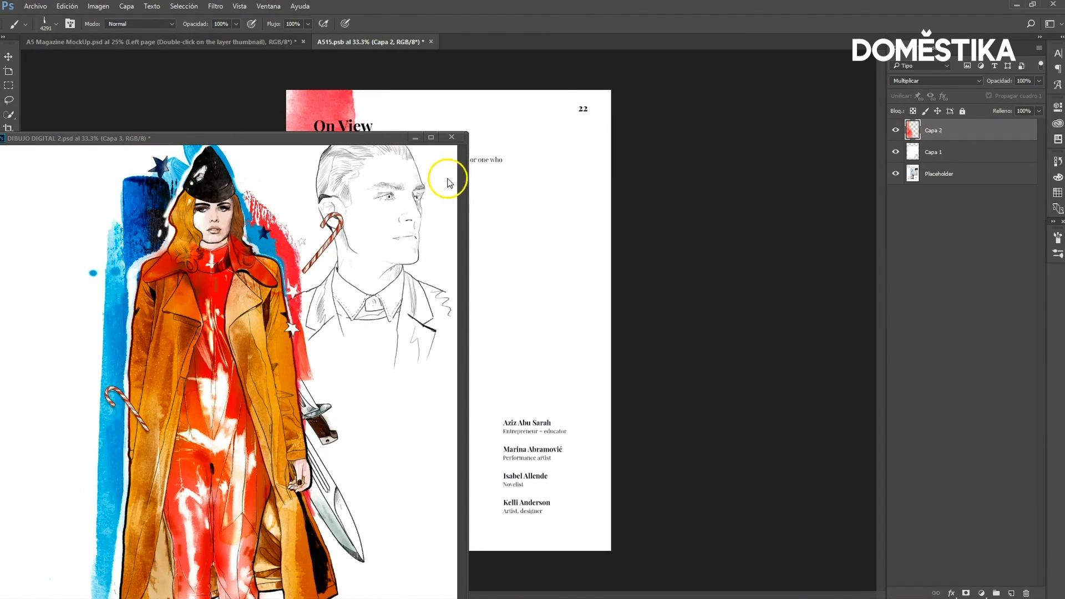
click(347, 137)
key(ctrl+c)
click(837, 321)
key(ctrl+v)
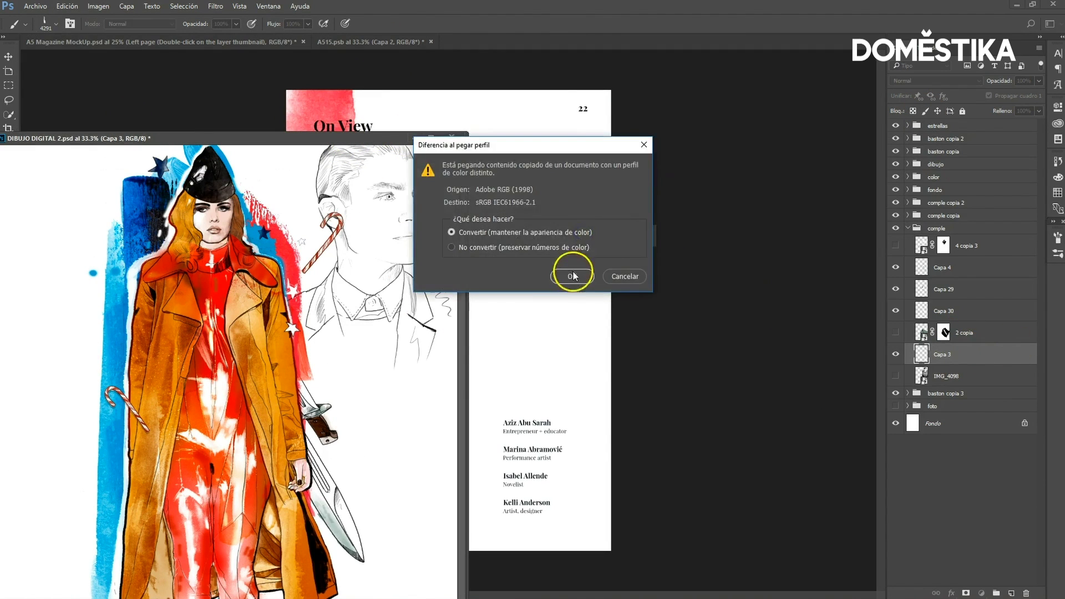
click(572, 276)
Step: Dock the DIBUJO DIGITAL 2.psd window again, hide Capa 3 and collapse the comple group
drag(111, 138, 488, 42)
click(895, 354)
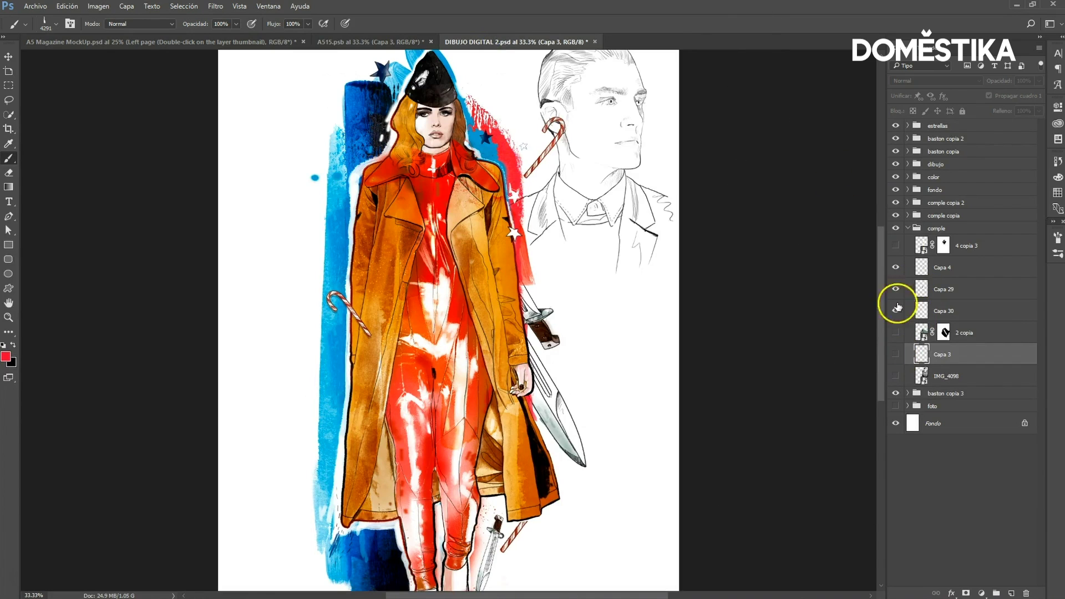
click(907, 228)
Step: Reposition the pasted portrait in A515.psb to the middle of the page, below the intro text and overlapping the red stain
click(333, 42)
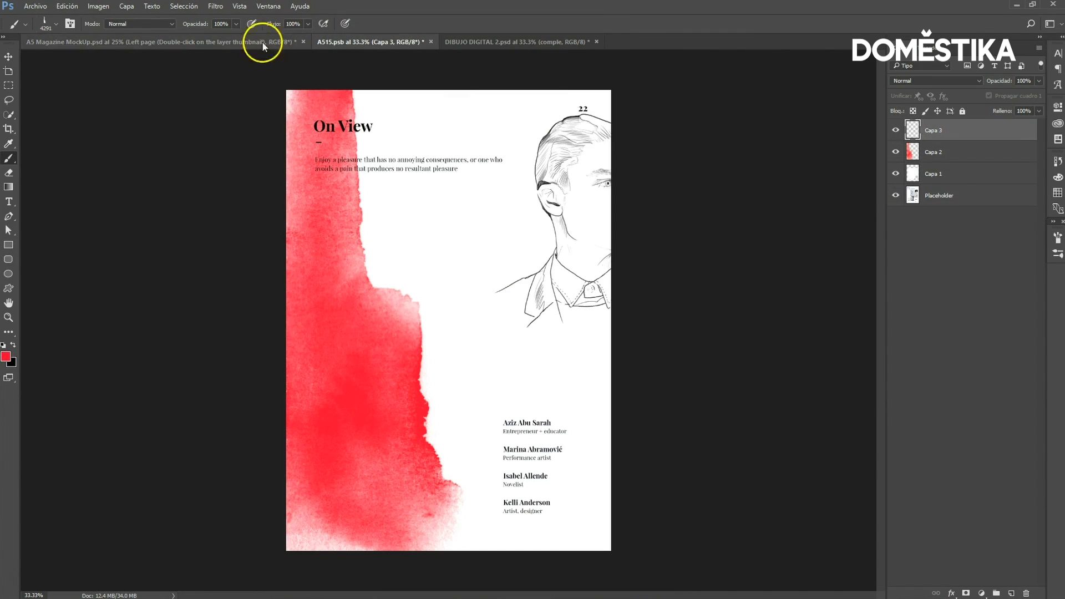
click(9, 57)
mouse_move(555, 189)
mouse_down()
mouse_move(459, 244)
mouse_move(411, 253)
mouse_up()
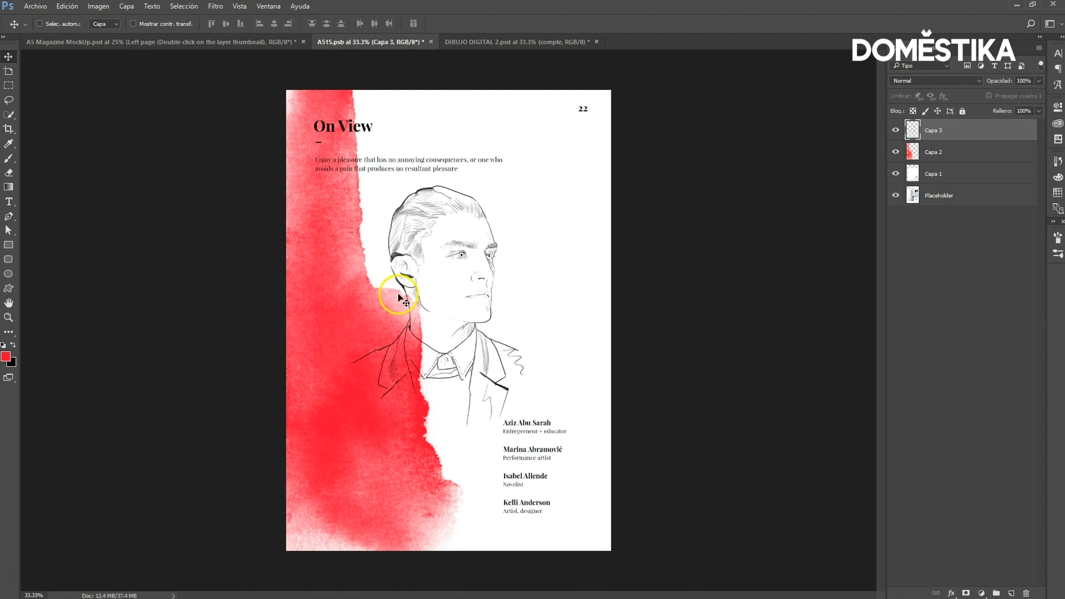
Step: Close A515.psb with the changes saved and return to the A5 Magazine MockUp document
click(431, 42)
click(473, 231)
click(237, 42)
click(155, 256)
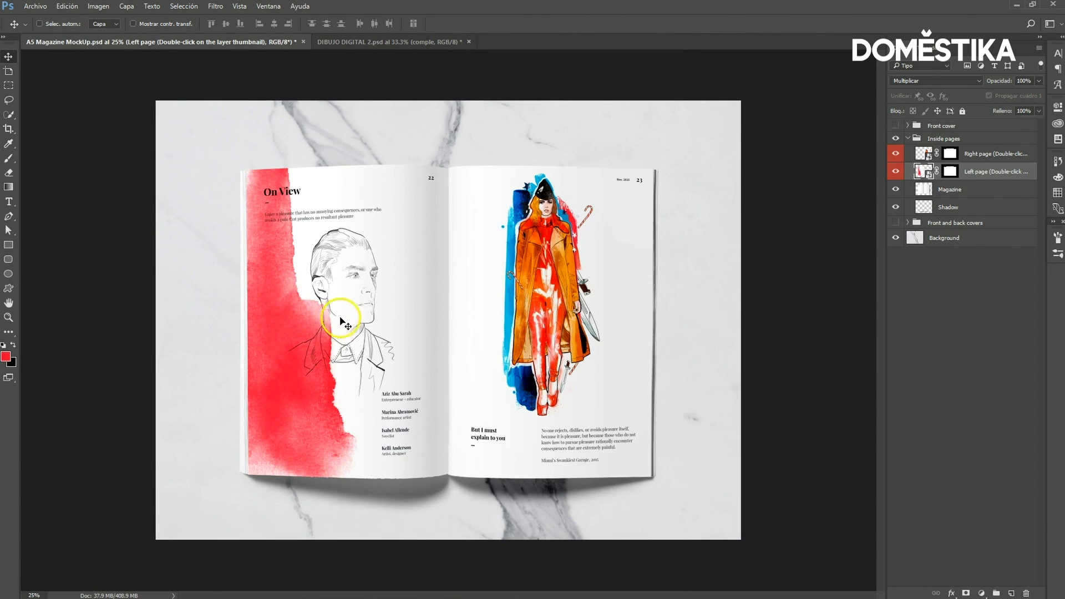
Step: Examine the open magazine spread up close, checking the portrait page and the details of the fashion illustration on the right page
click(8, 318)
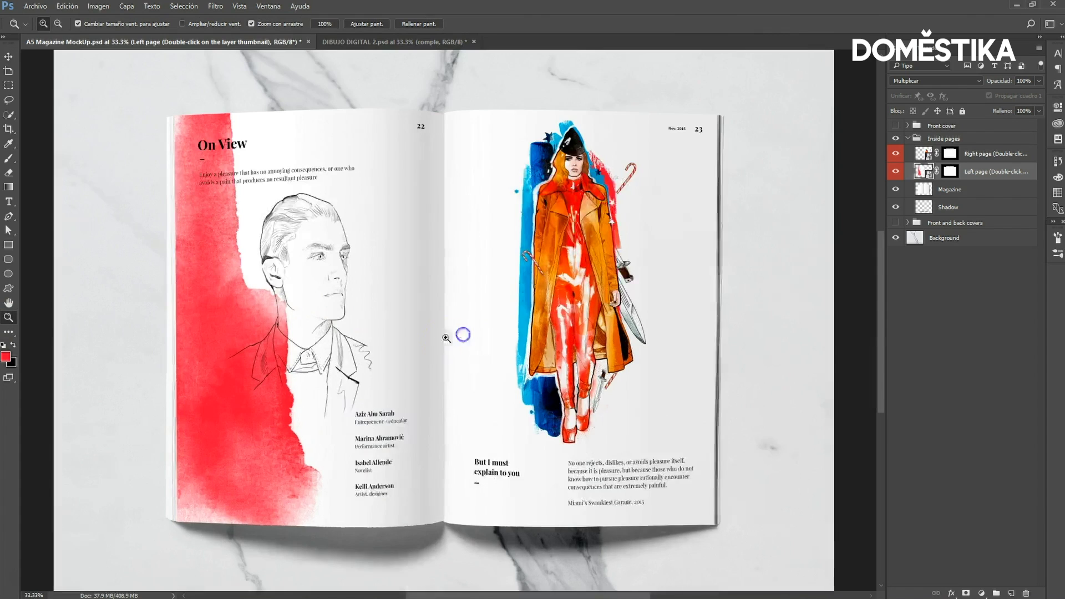
click(530, 305)
alt+click(432, 326)
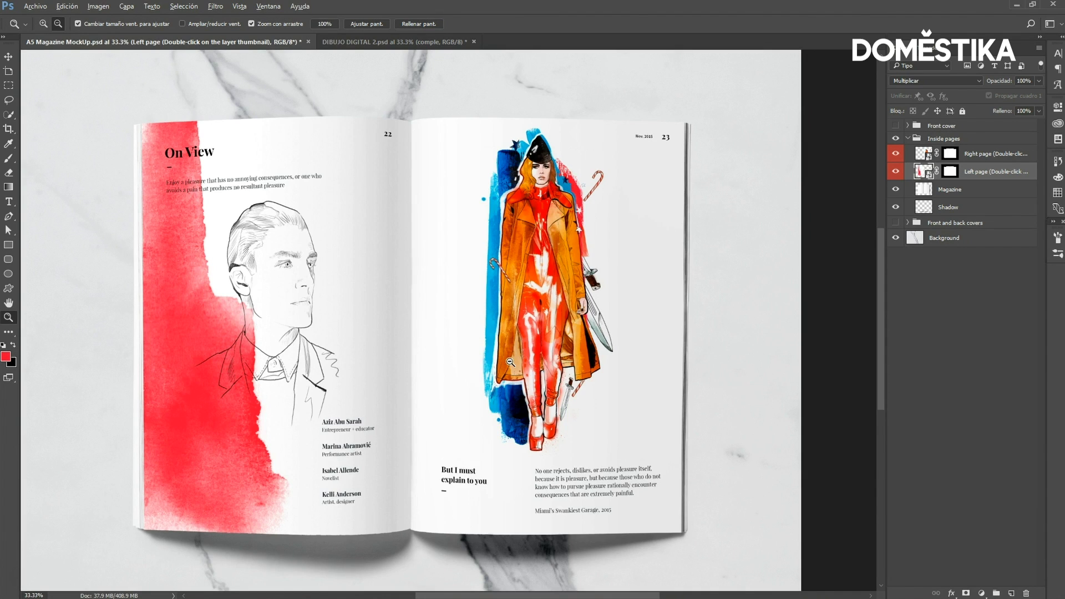
alt+click(450, 371)
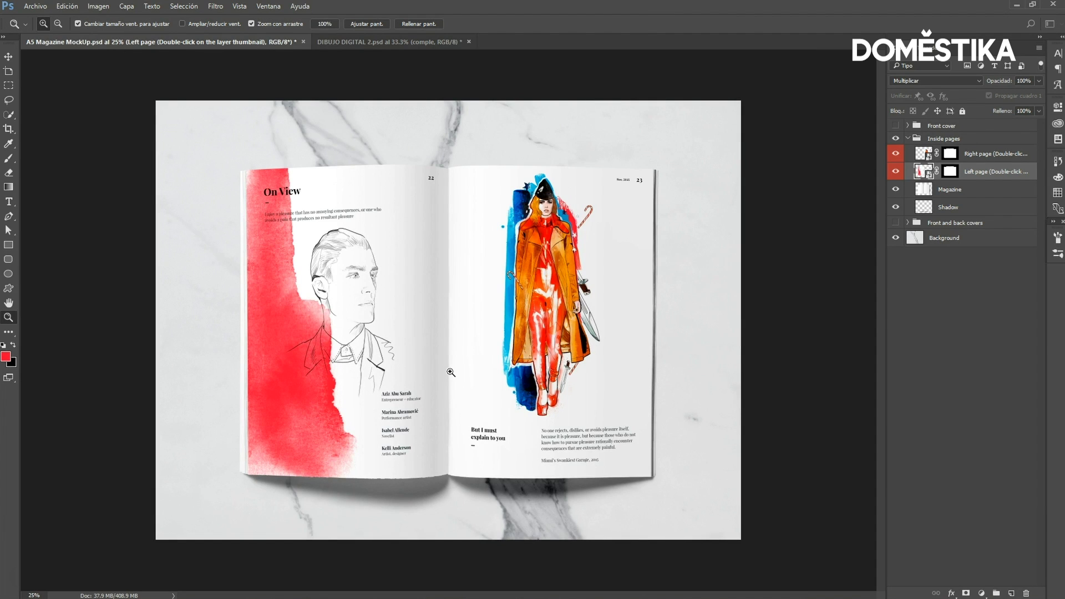
click(526, 356)
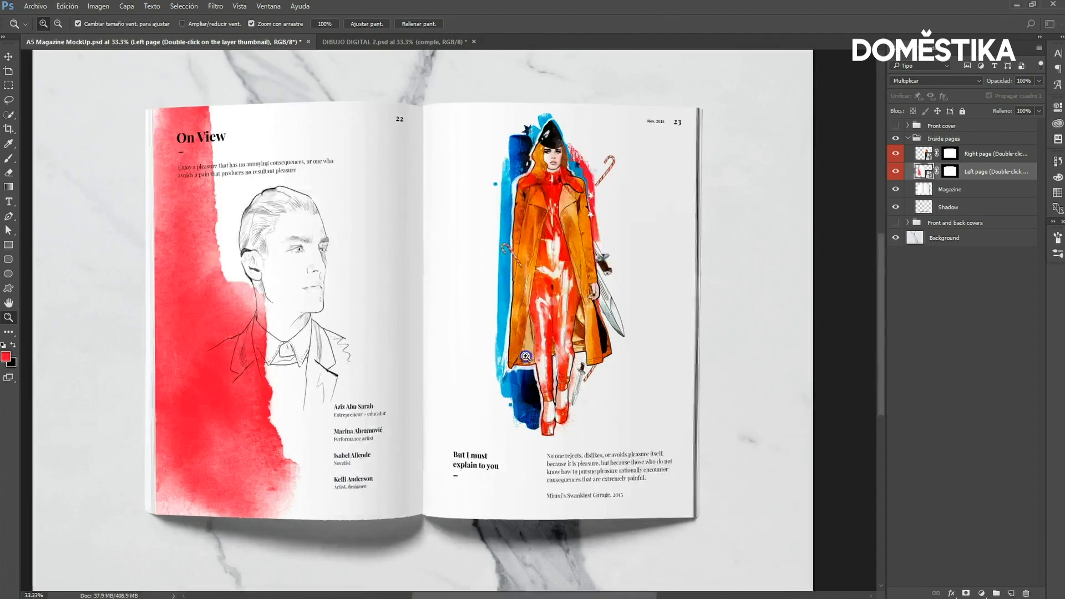
drag(570, 250, 601, 391)
click(584, 305)
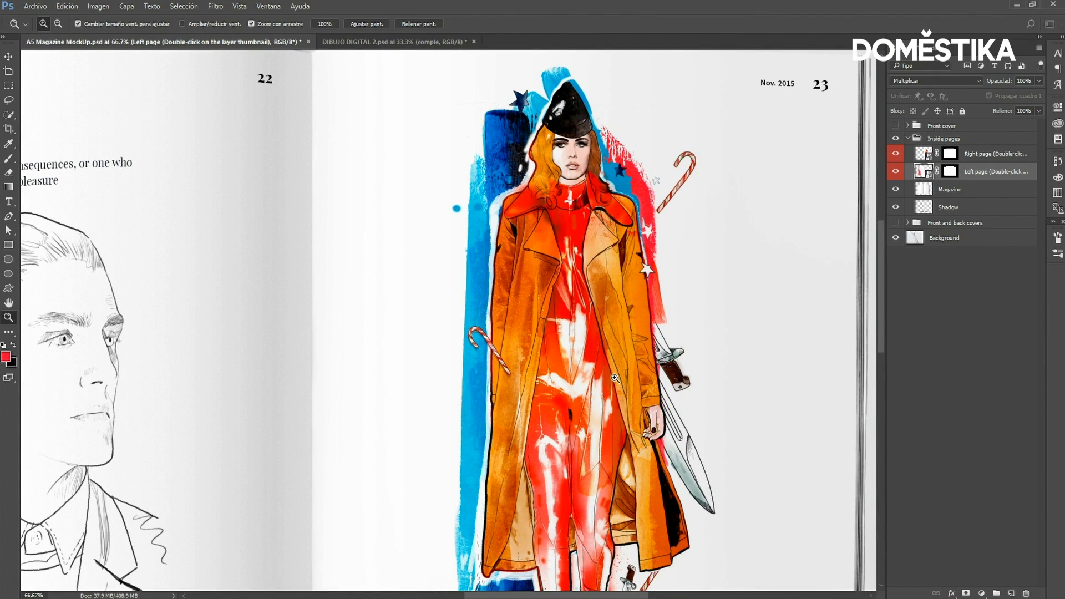
alt+click(615, 378)
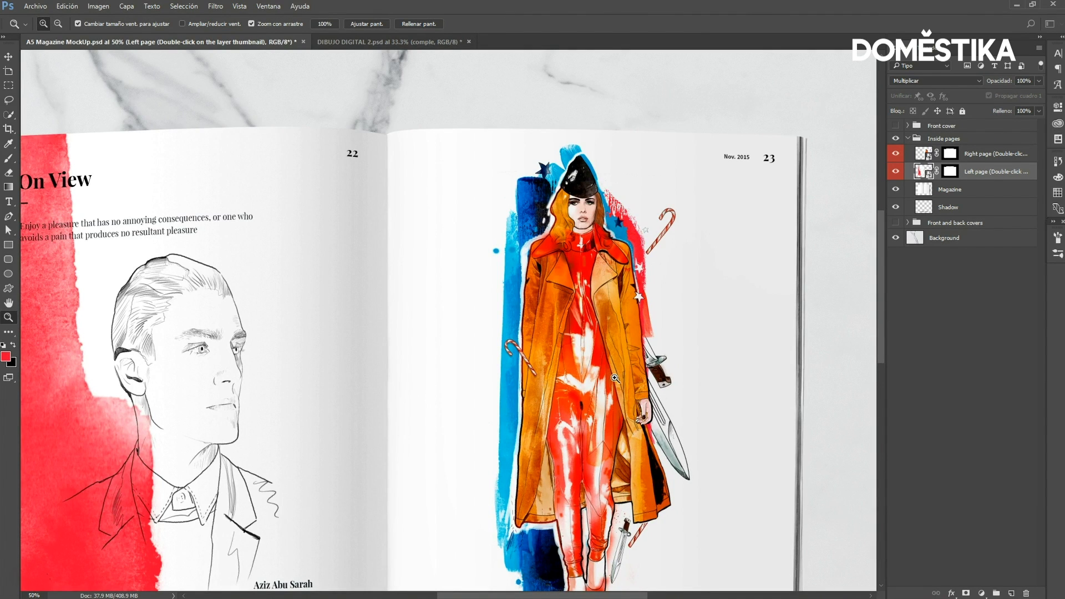
alt+click(615, 378)
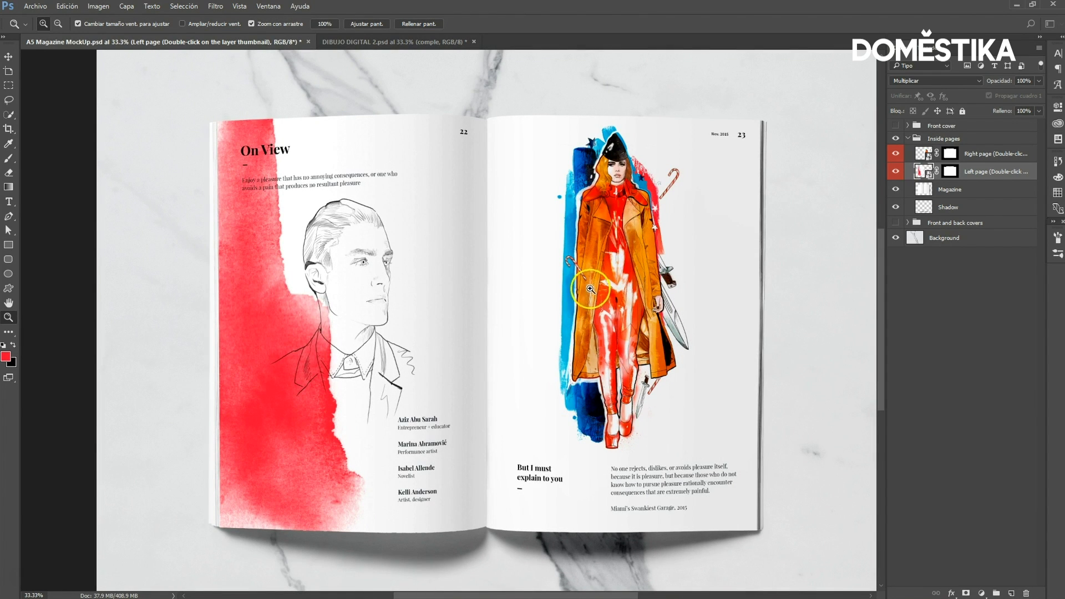
Step: Convert DIBUJO DIGITAL 2.psd to the Color CMYK image mode without rasterizing the smart objects
click(401, 44)
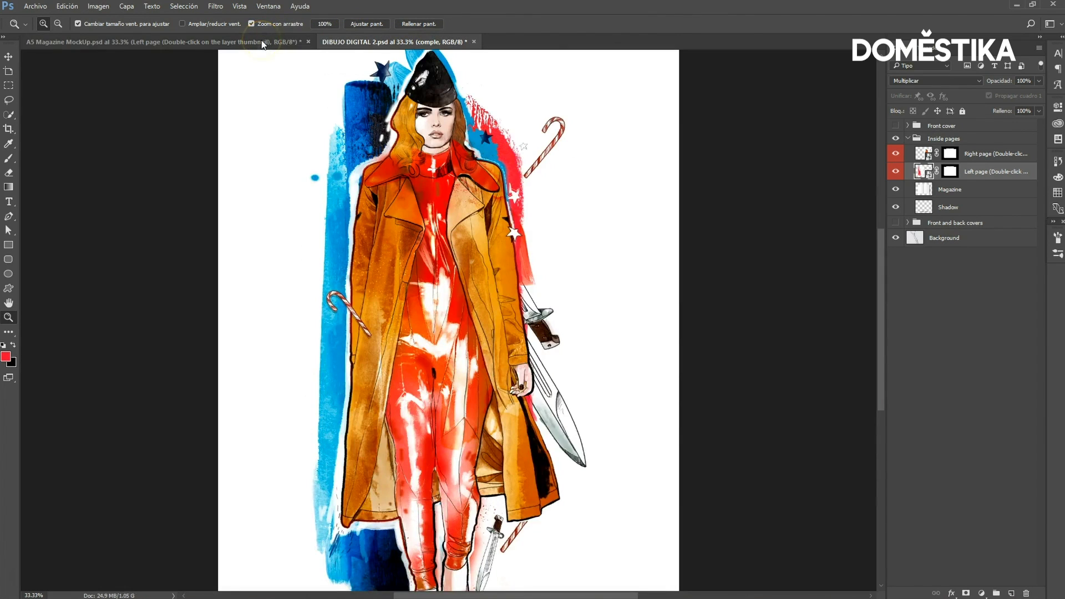
click(67, 6)
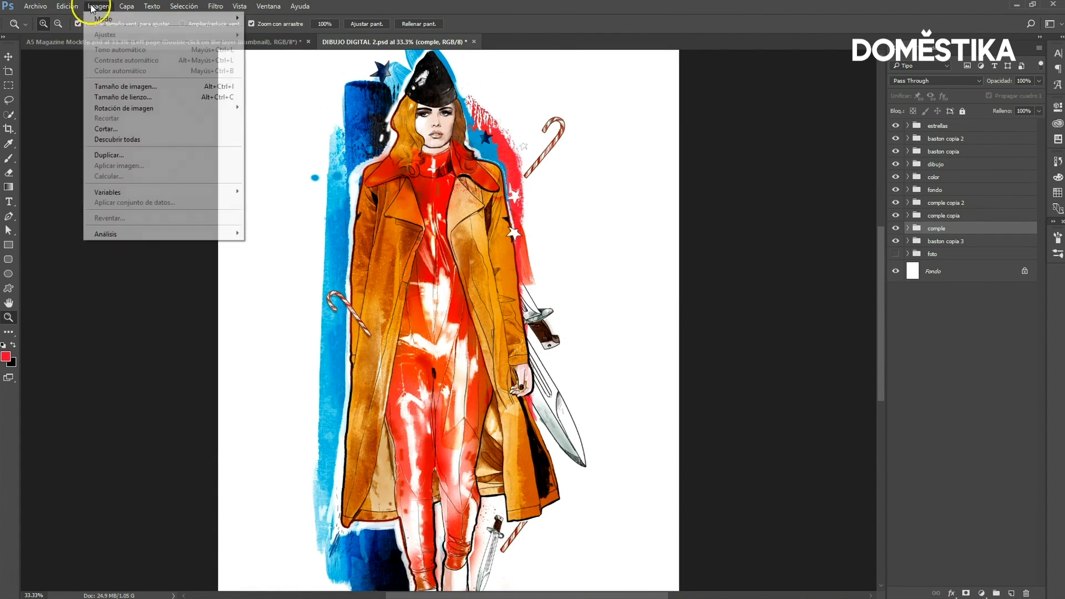
mouse_move(105, 20)
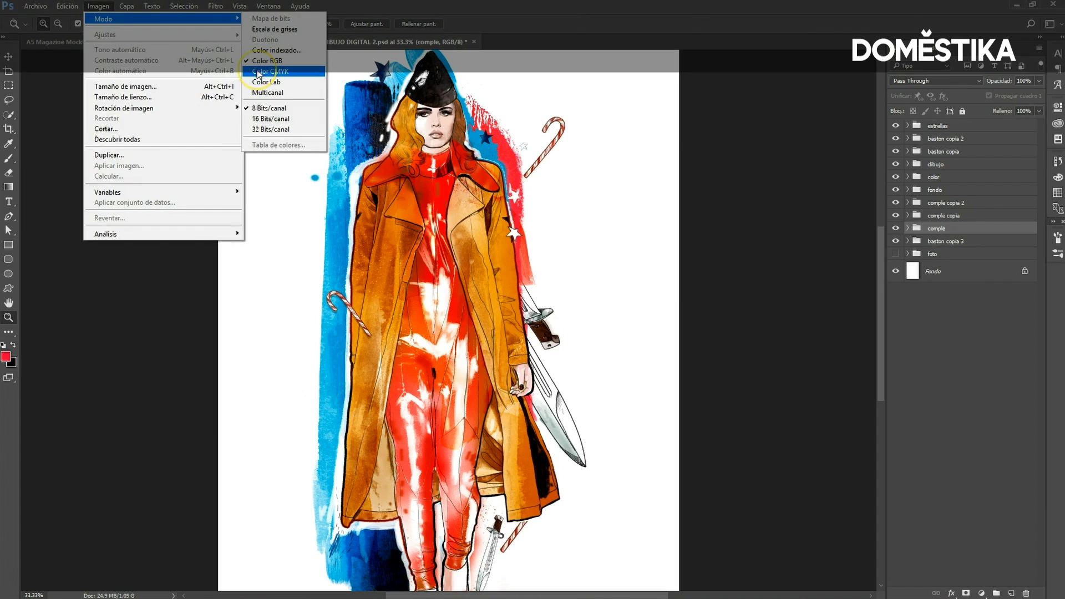
click(258, 72)
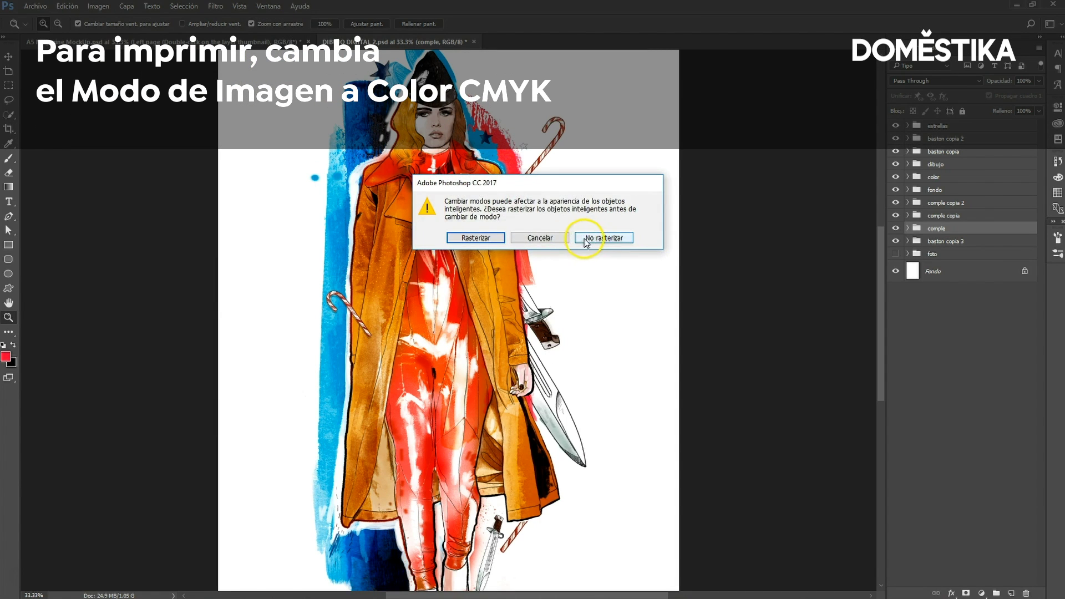
click(596, 237)
click(545, 240)
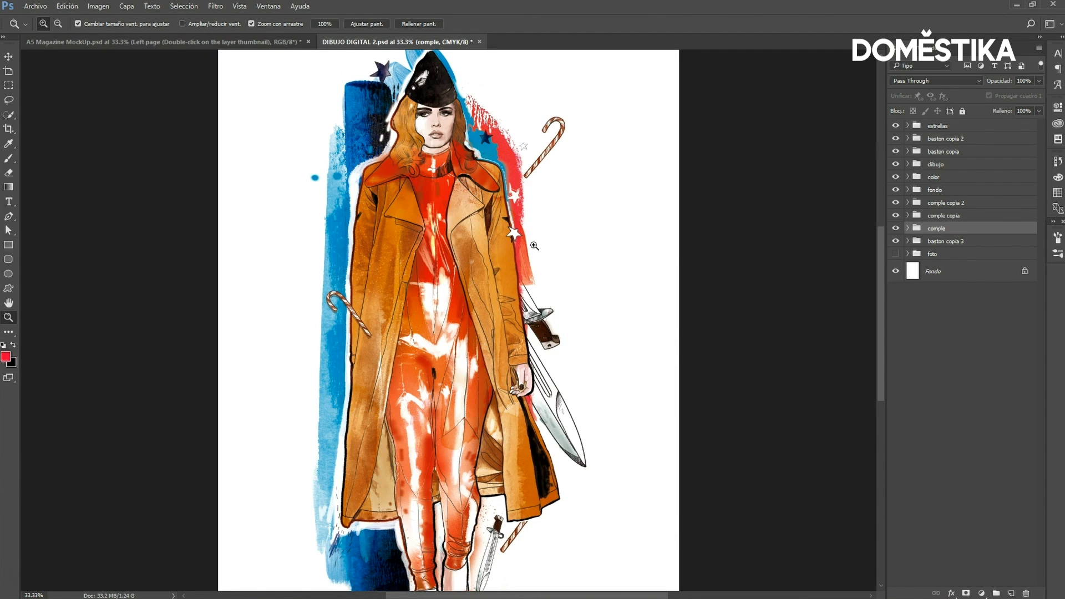
Step: Review the file formats available for saving DIBUJO DIGITAL 2.psd under another type, and leave without saving
click(36, 6)
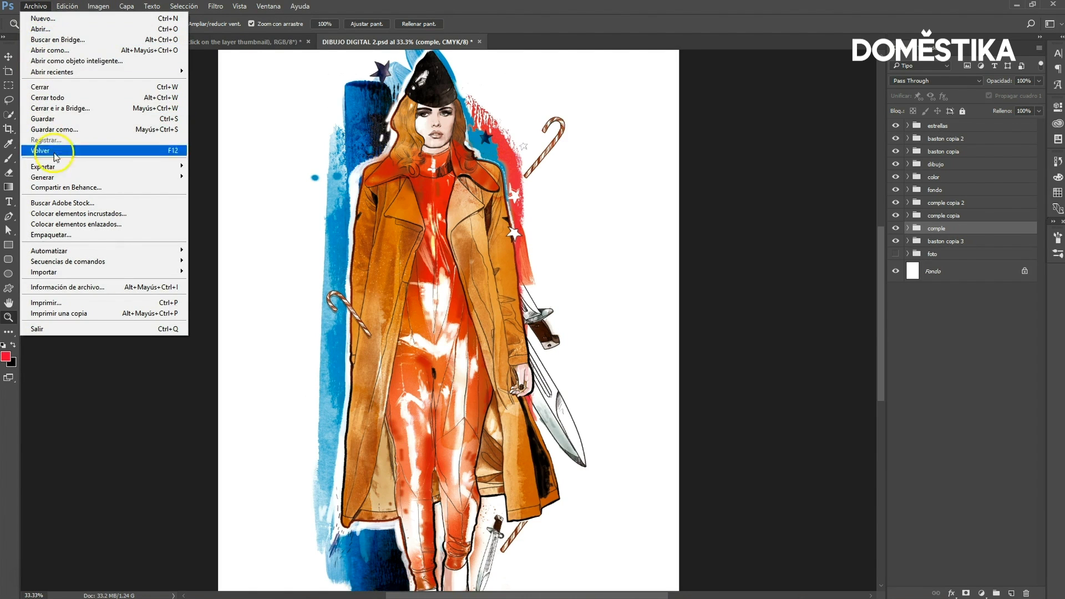
click(75, 129)
click(178, 456)
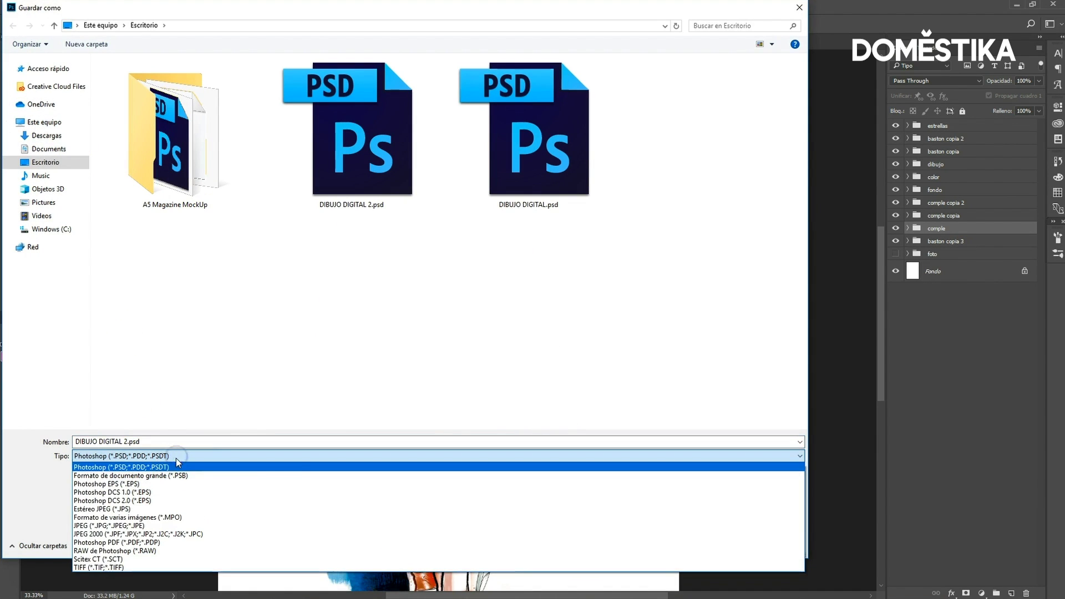
click(616, 330)
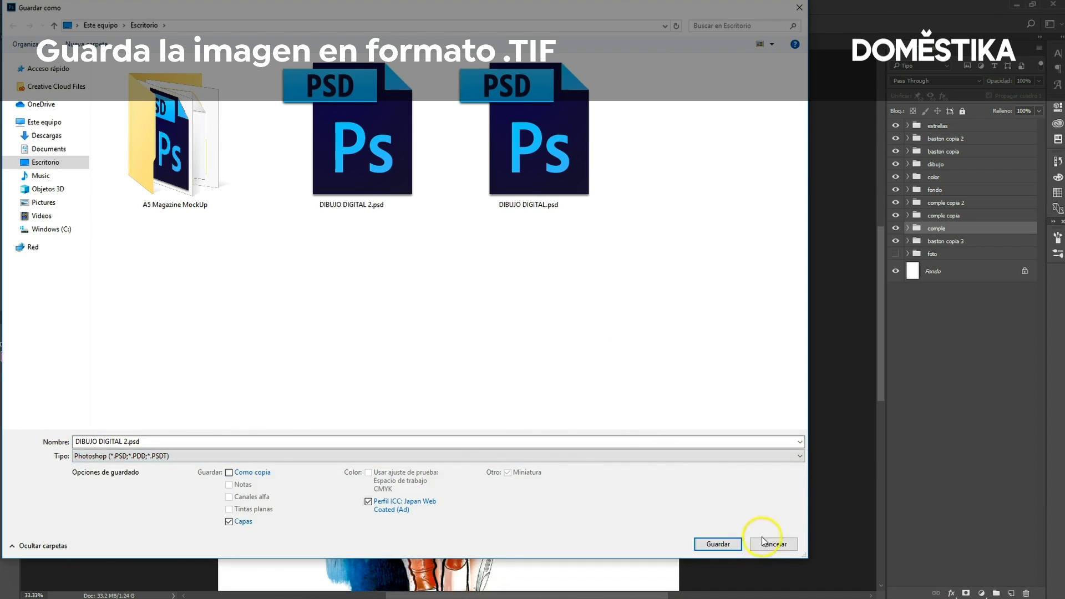
click(761, 543)
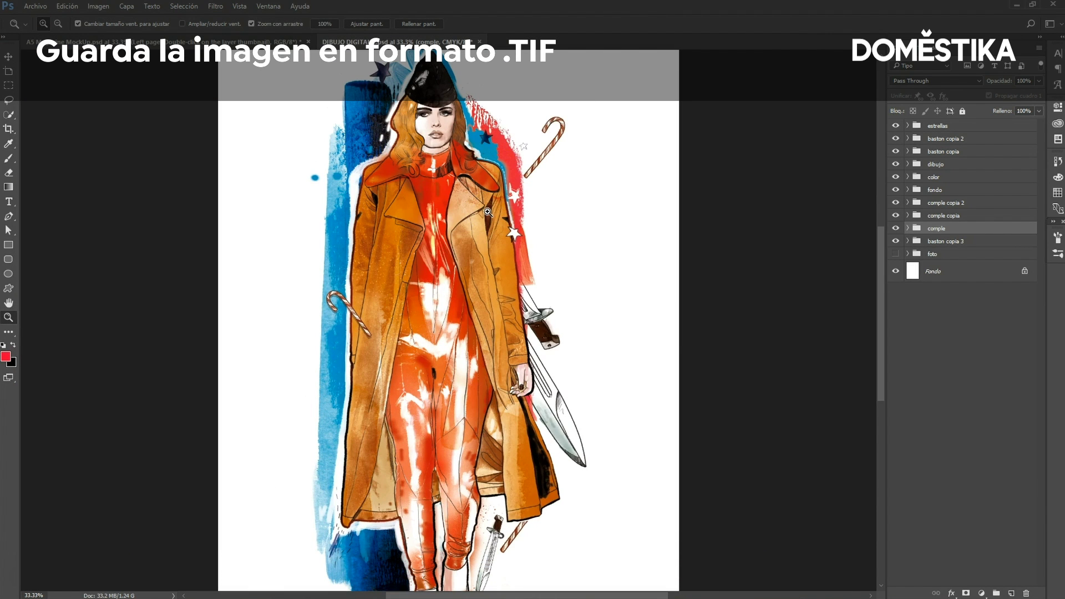
Step: Undo the CMYK conversion of DIBUJO DIGITAL 2.psd and return to the A5 Magazine MockUp document
key(ctrl+z)
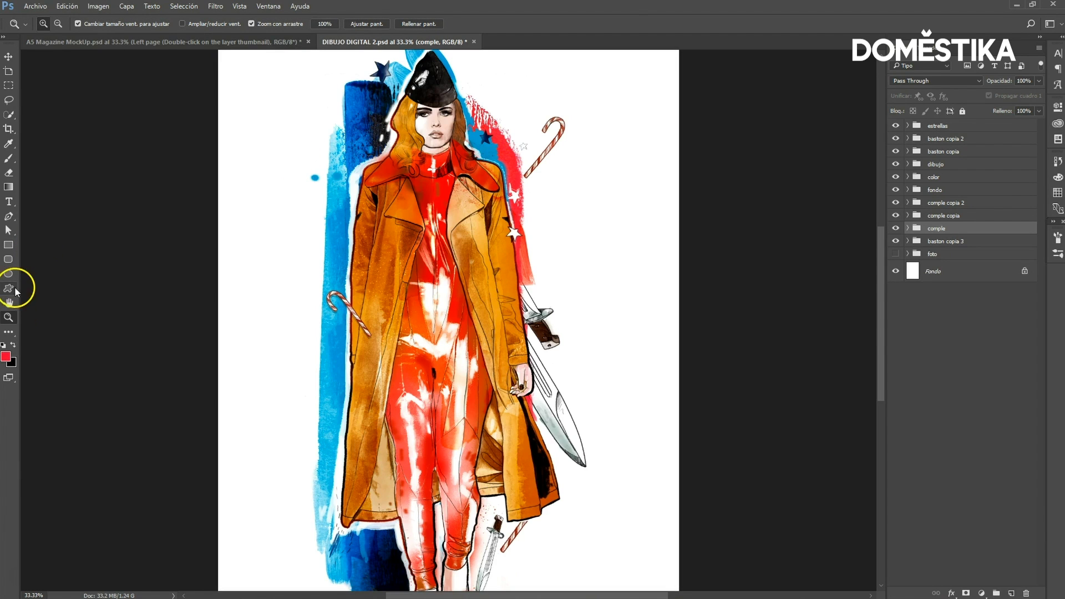
key(ctrl+minus)
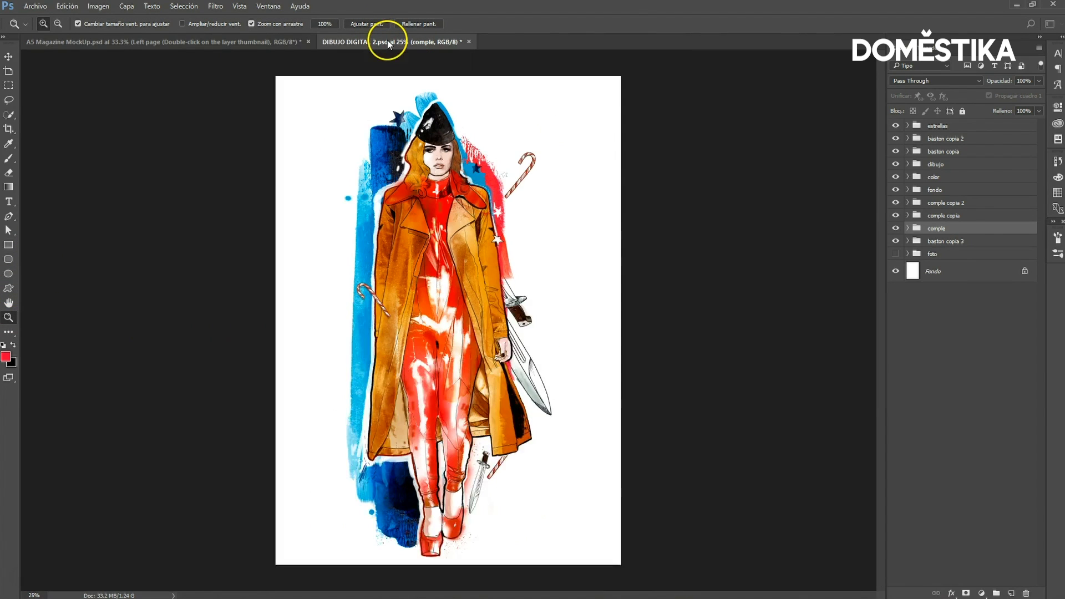
click(388, 42)
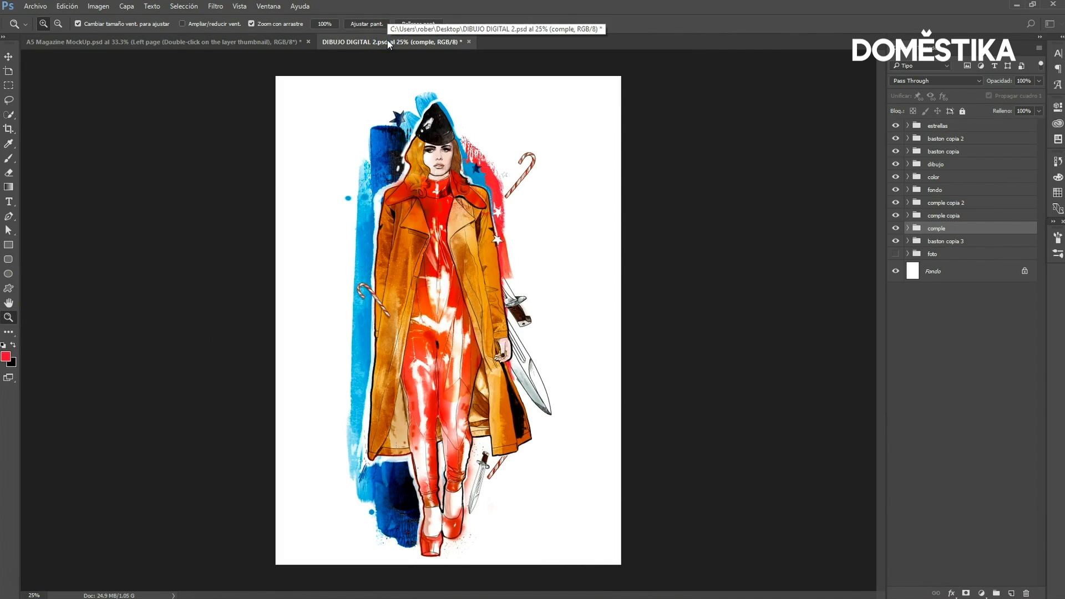
click(251, 41)
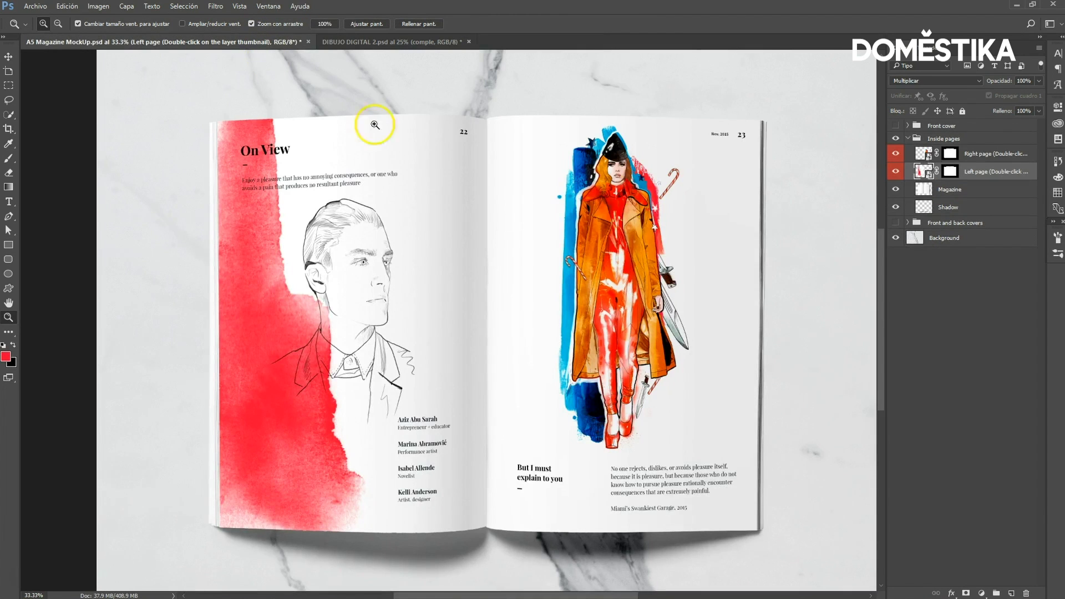